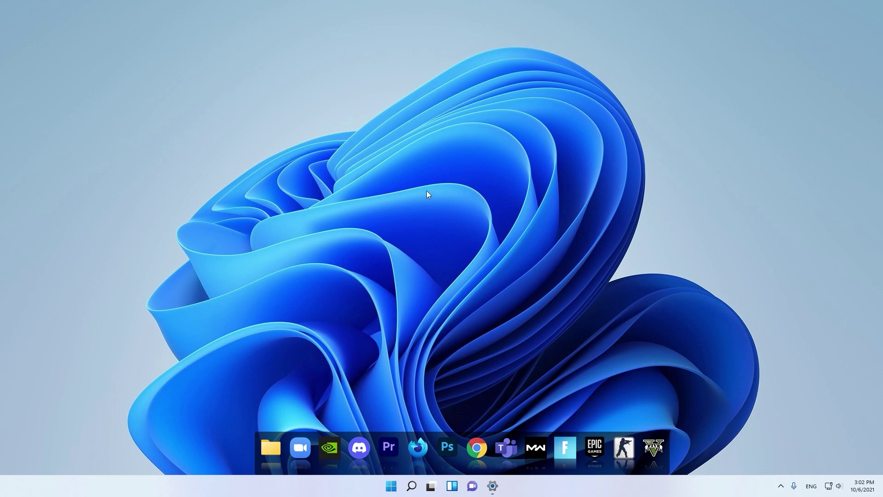
Open System > About and review the specs: Ryzen 5 2600X, 8.00 GB RAM, 64-bit Windows 11 Pro
{"action": "right_click", "coordinate": [406, 213]}
{"action": "left_click", "coordinate": [441, 255]}
{"action": "left_click", "coordinate": [492, 485]}
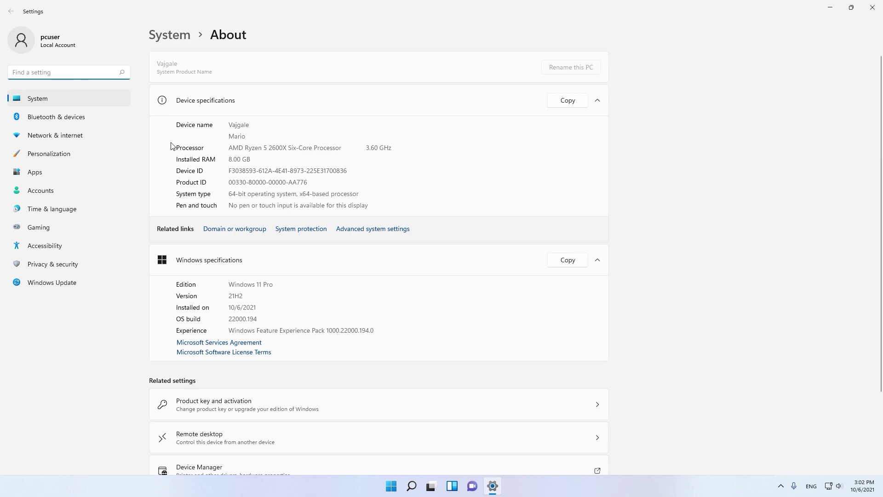
{"action": "left_click", "coordinate": [270, 178]}
{"action": "scroll", "coordinate": [235, 175], "scroll_direction": "down", "scroll_amount": 3}
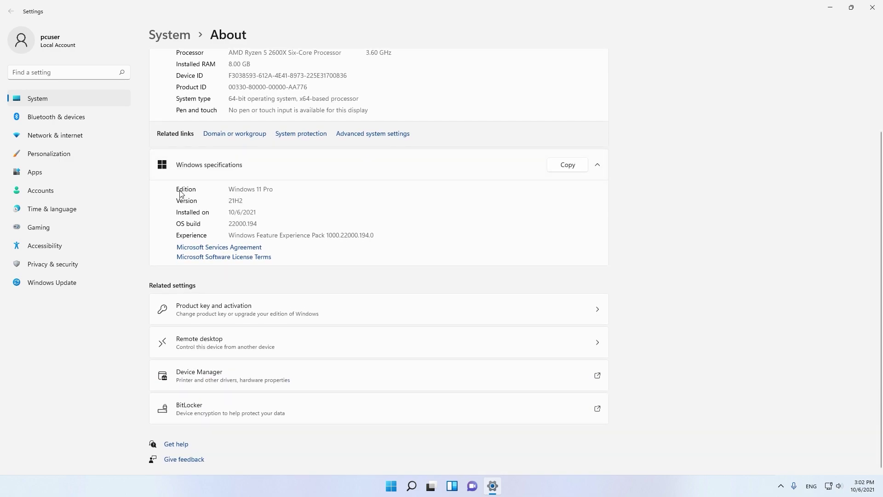
{"action": "left_click_drag", "start_coordinate": [229, 192], "coordinate": [282, 198]}
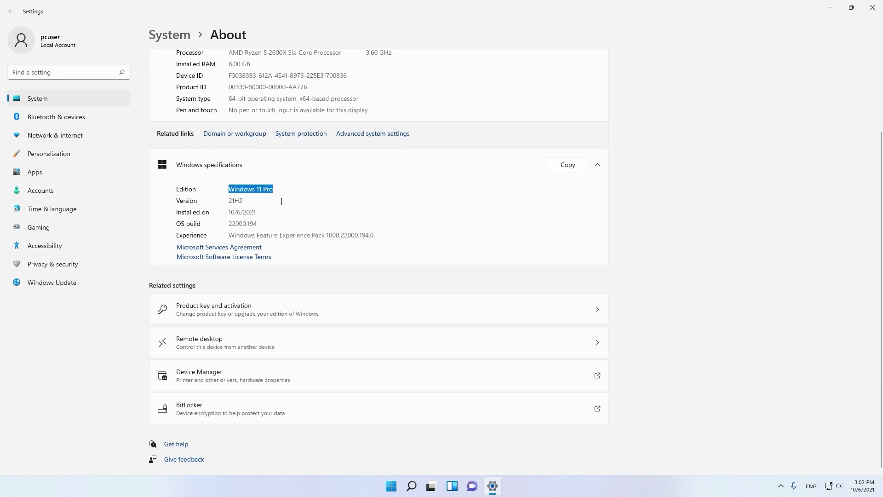
{"action": "left_click", "coordinate": [281, 189]}
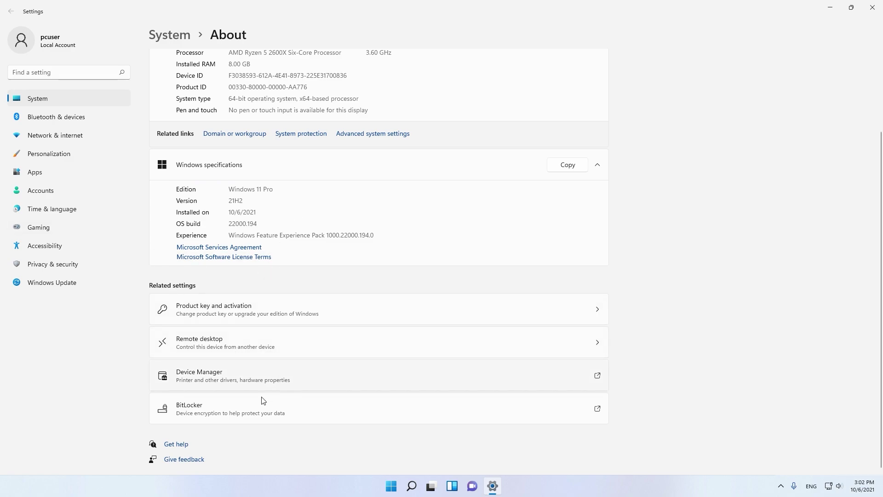
{"action": "scroll", "coordinate": [301, 249], "scroll_direction": "up", "scroll_amount": 2}
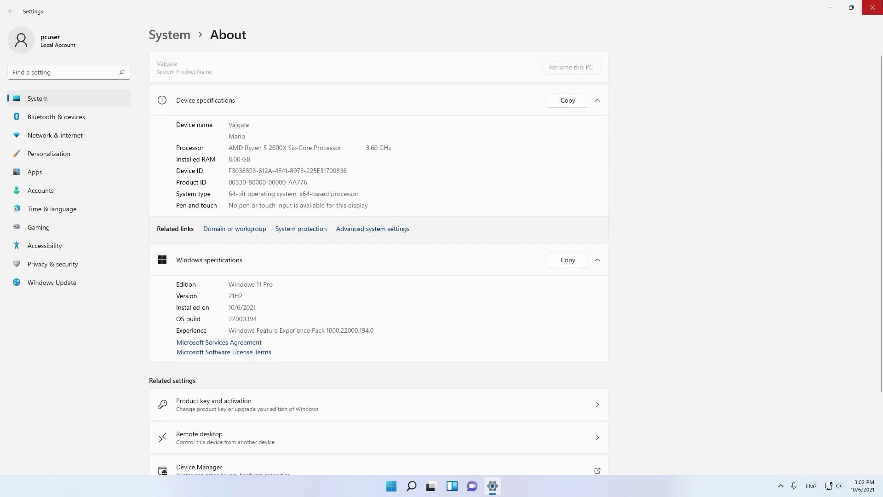
Close Settings and refresh the desktop several times
{"action": "left_click", "coordinate": [872, 7]}
{"action": "right_click", "coordinate": [308, 169]}
{"action": "left_click", "coordinate": [340, 207]}
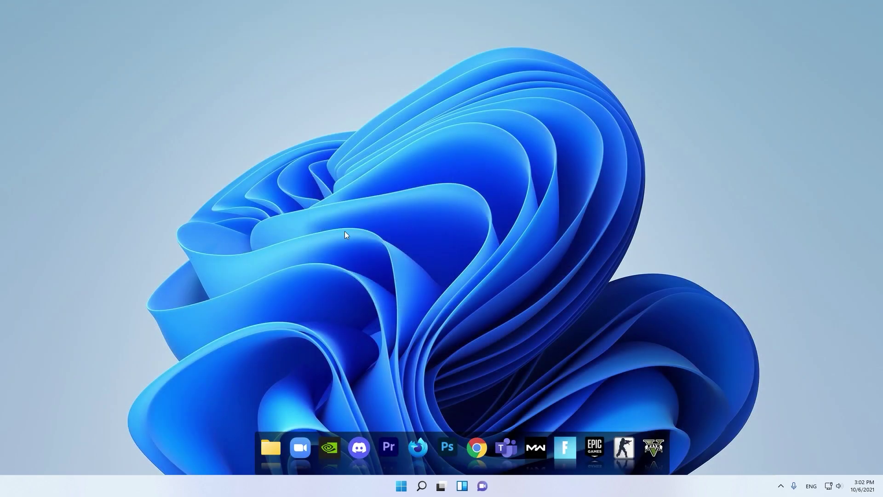
{"action": "right_click", "coordinate": [336, 204]}
{"action": "left_click", "coordinate": [348, 235]}
{"action": "right_click", "coordinate": [344, 203]}
{"action": "left_click", "coordinate": [357, 236]}
{"action": "right_click", "coordinate": [347, 188]}
{"action": "left_click", "coordinate": [365, 227]}
{"action": "right_click", "coordinate": [366, 231]}
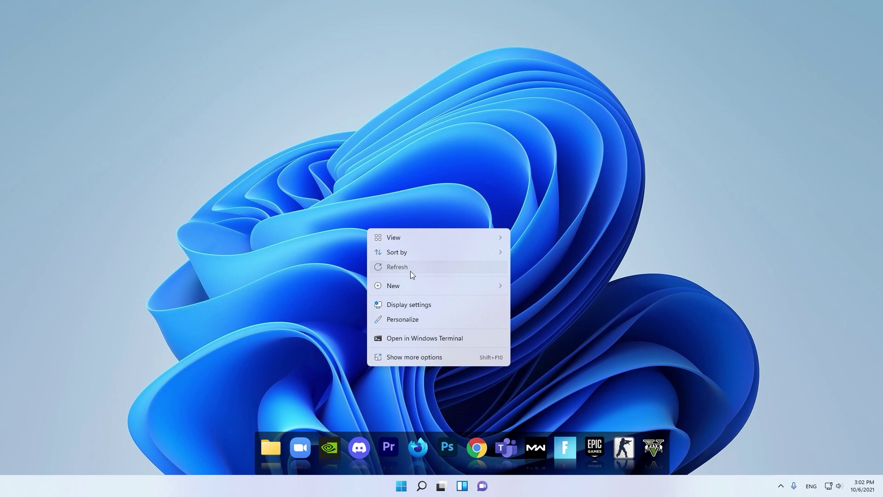
{"action": "left_click", "coordinate": [410, 271]}
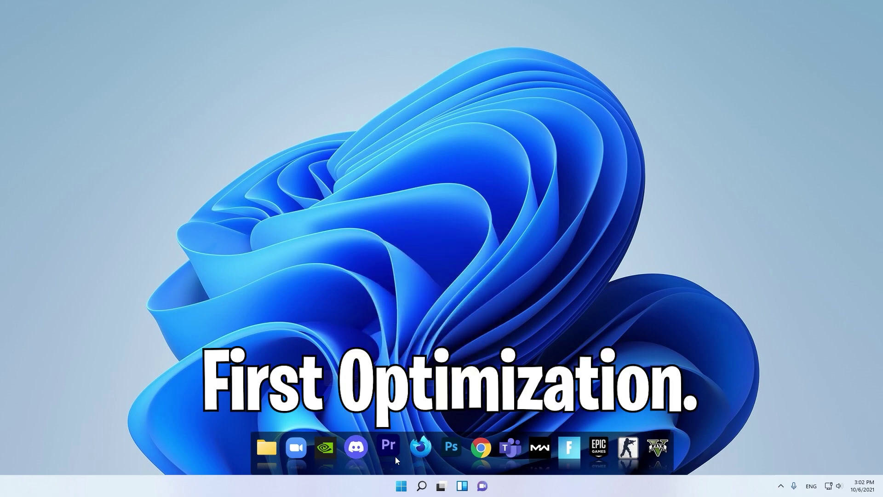
Search the Start menu for 'gaming'
{"action": "left_click", "coordinate": [400, 486]}
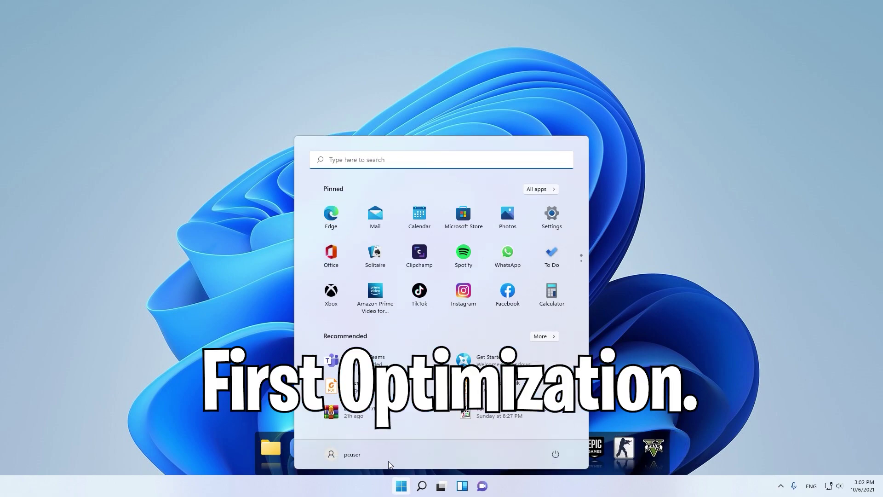
{"action": "left_click", "coordinate": [441, 161]}
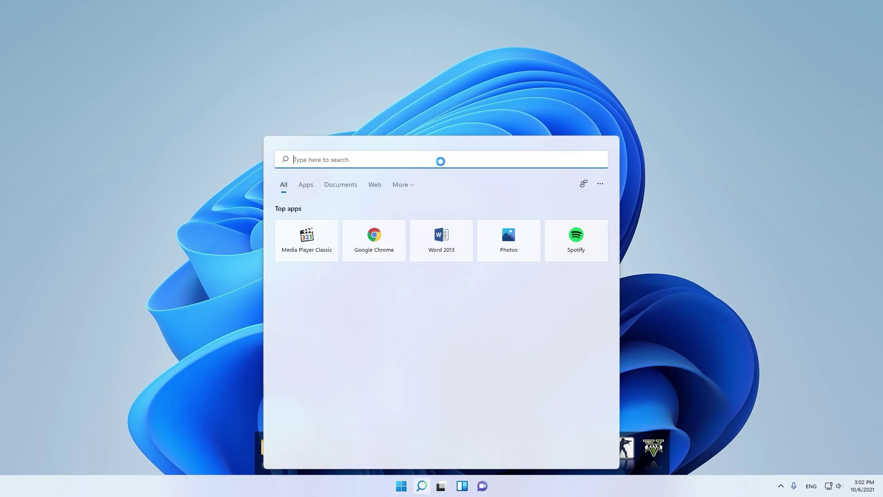
{"action": "type", "text": "gaming"}
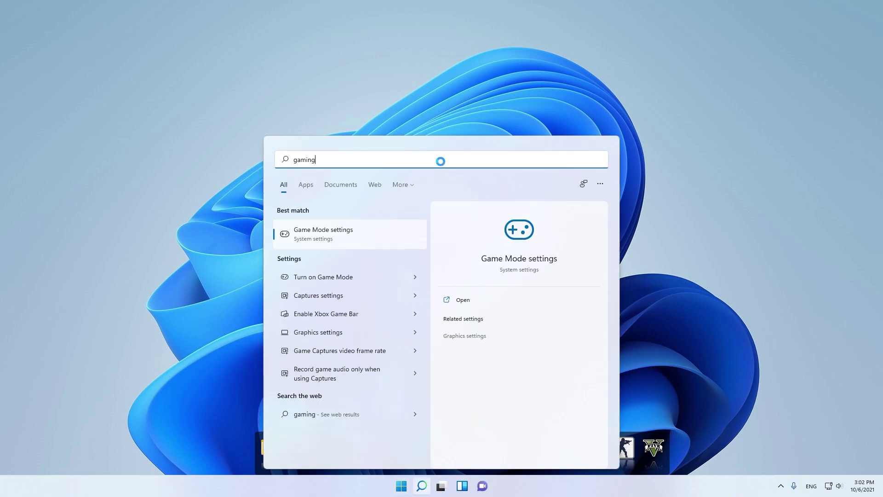
Confirm the Game Mode toggle is On, then go to the related Graphics settings page
{"action": "left_click", "coordinate": [346, 231]}
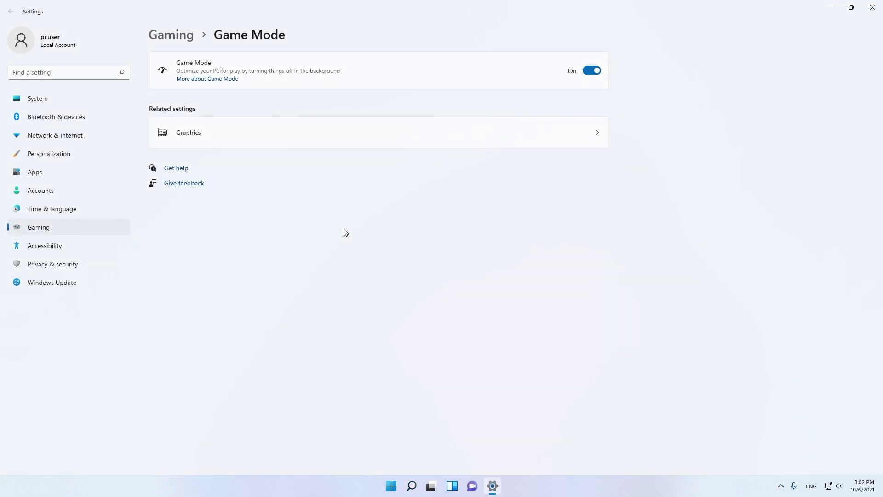
{"action": "left_click", "coordinate": [183, 37]}
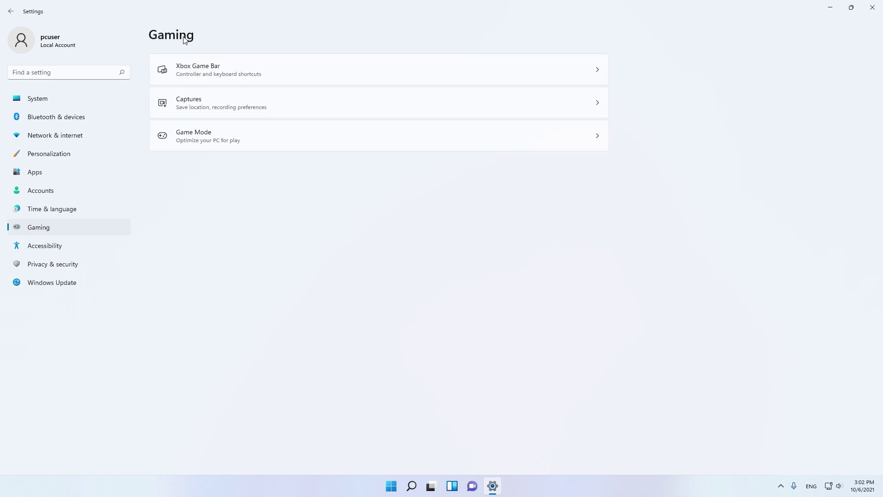
{"action": "left_click", "coordinate": [224, 142]}
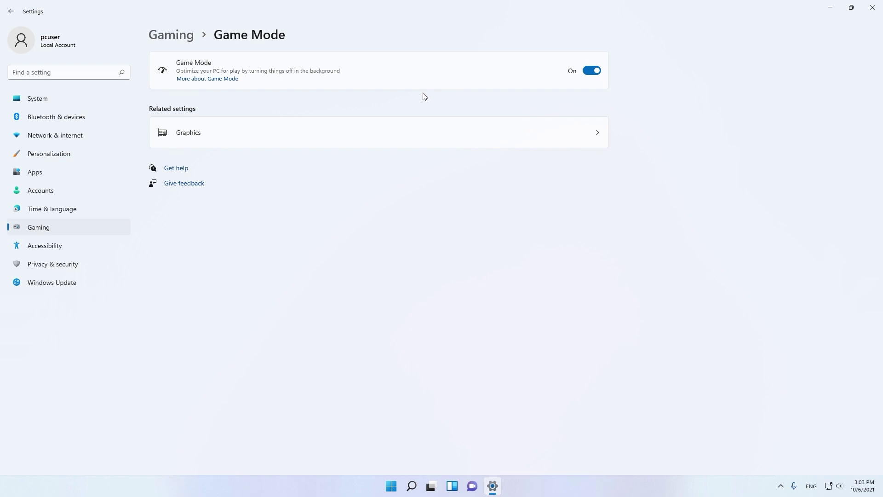
{"action": "left_click", "coordinate": [596, 135]}
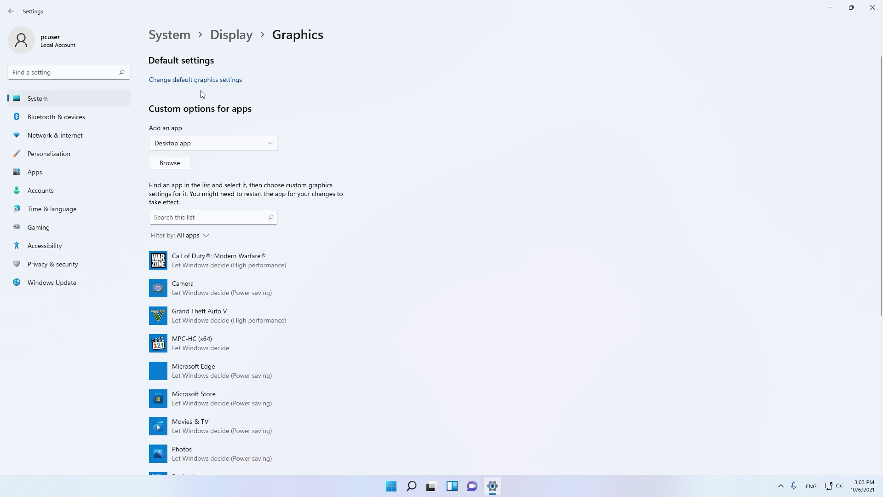
Set the Graphics list's Filter by to 'Apps added for me' and expand Call of Duty: Modern Warfare
{"action": "scroll", "coordinate": [210, 98], "scroll_direction": "down", "scroll_amount": 5}
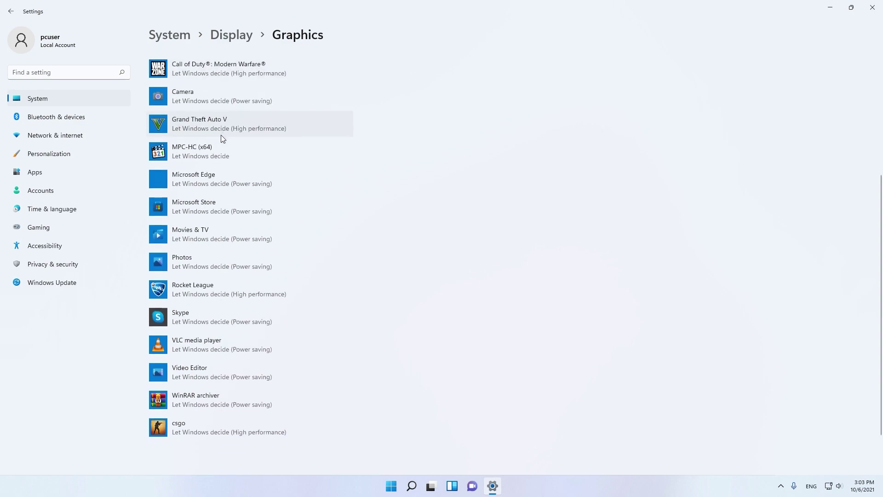
{"action": "scroll", "coordinate": [220, 134], "scroll_direction": "down", "scroll_amount": 2}
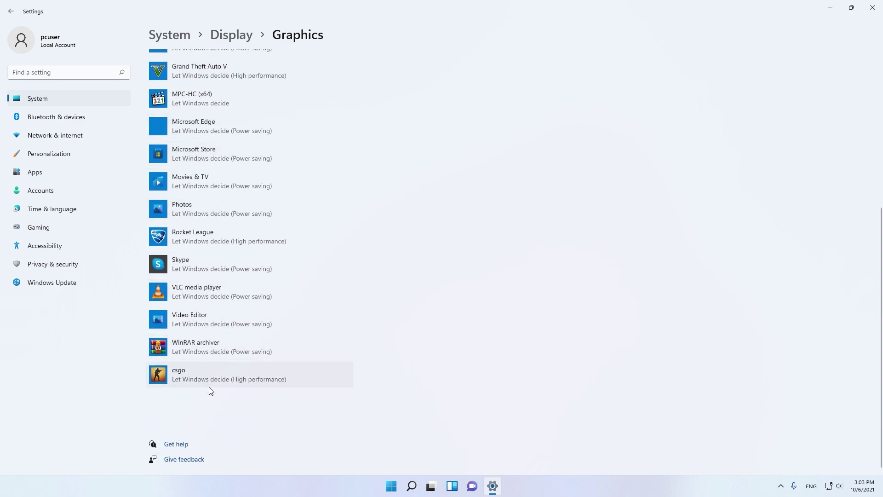
{"action": "scroll", "coordinate": [205, 387], "scroll_direction": "up", "scroll_amount": 3}
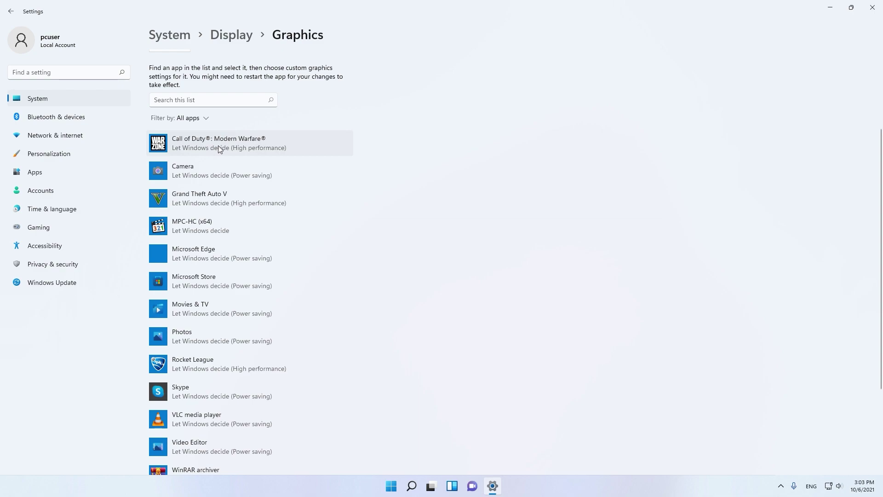
{"action": "left_click", "coordinate": [202, 120]}
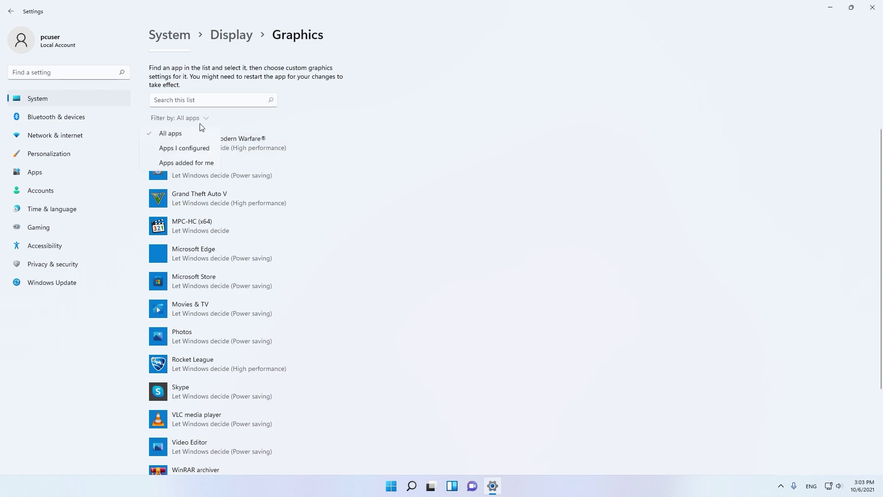
{"action": "left_click", "coordinate": [188, 156]}
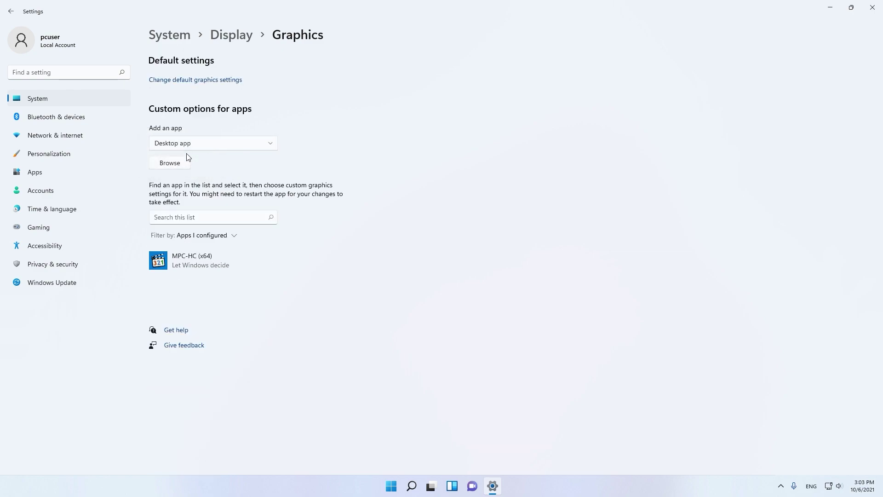
{"action": "left_click", "coordinate": [191, 235]}
{"action": "left_click", "coordinate": [193, 282]}
{"action": "scroll", "coordinate": [192, 285], "scroll_direction": "down", "scroll_amount": 5}
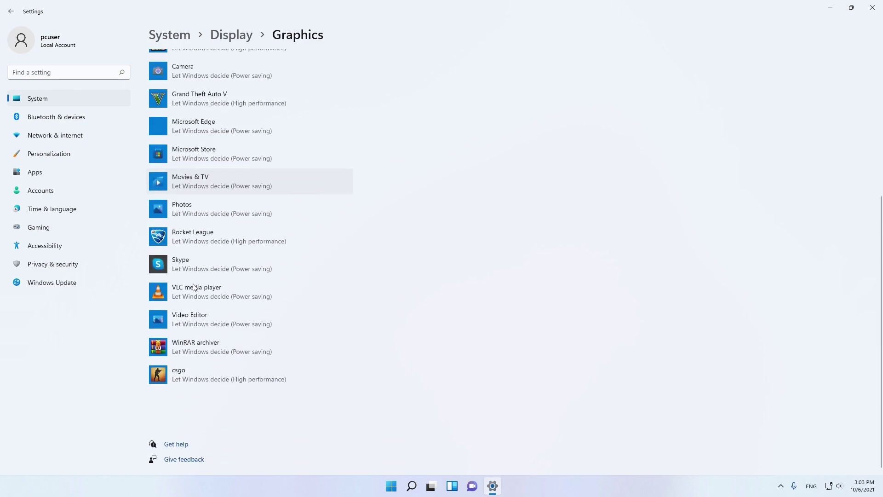
{"action": "scroll", "coordinate": [193, 287], "scroll_direction": "up", "scroll_amount": 3}
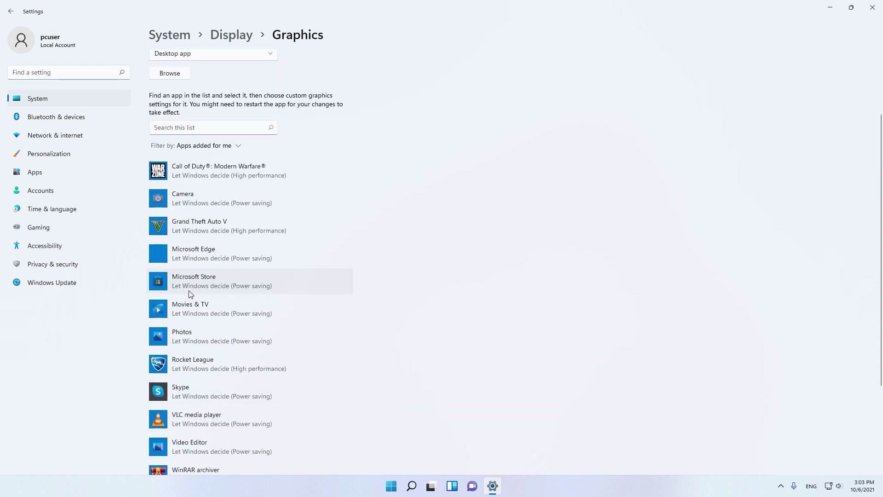
{"action": "left_click", "coordinate": [187, 177]}
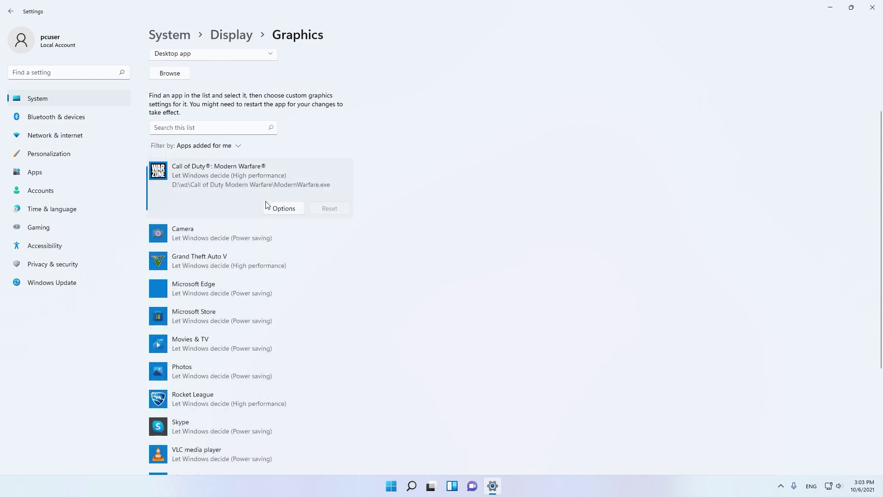
Save High performance (GTX 1650) as Call of Duty: Modern Warfare's graphics preference
{"action": "left_click", "coordinate": [281, 211]}
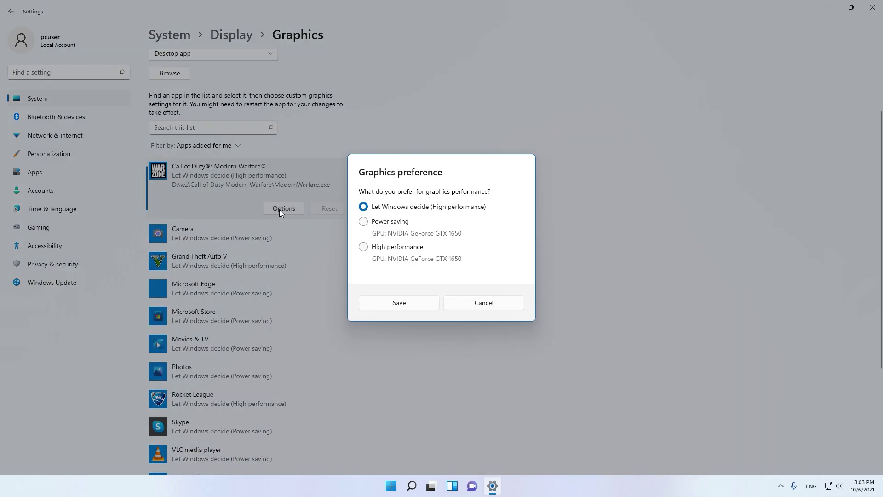
{"action": "left_click", "coordinate": [364, 248]}
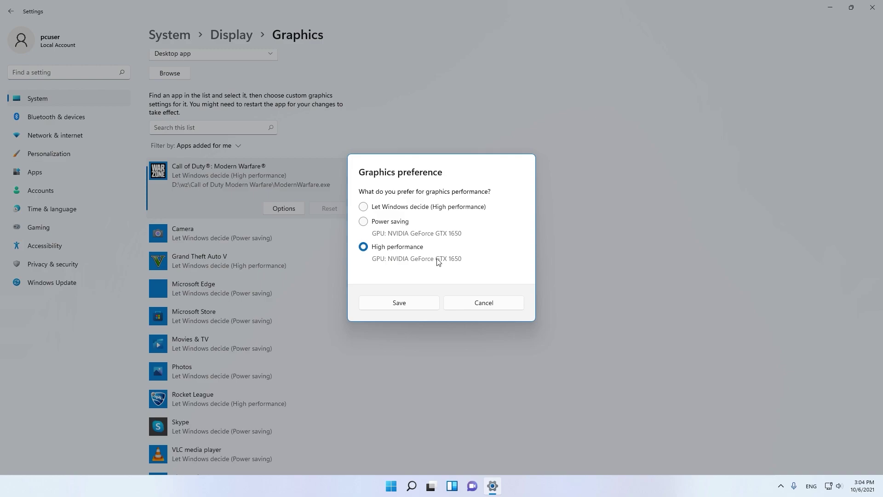
{"action": "left_click", "coordinate": [430, 303]}
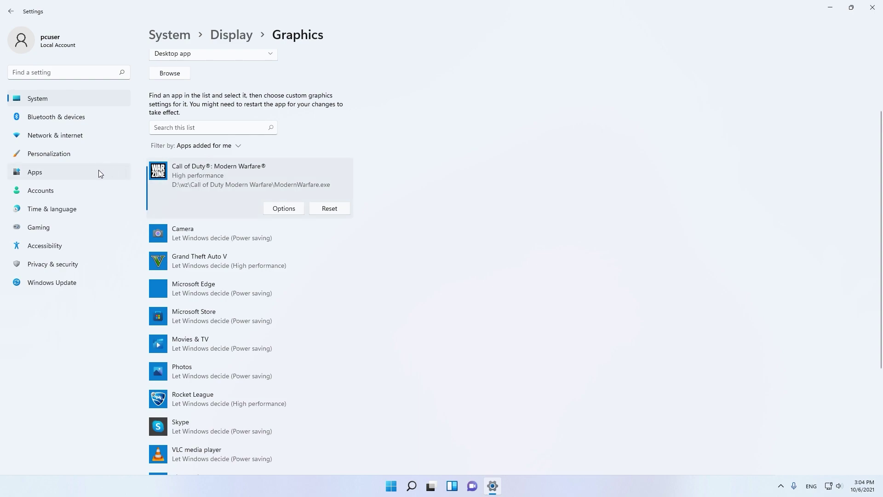
Close Settings and refresh the desktop a few times
{"action": "left_click", "coordinate": [41, 236]}
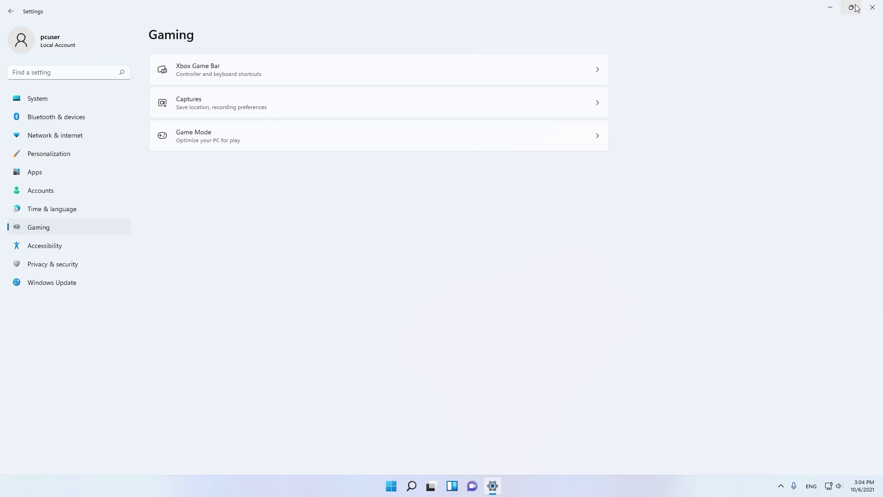
{"action": "left_click", "coordinate": [865, 10]}
{"action": "right_click", "coordinate": [447, 174]}
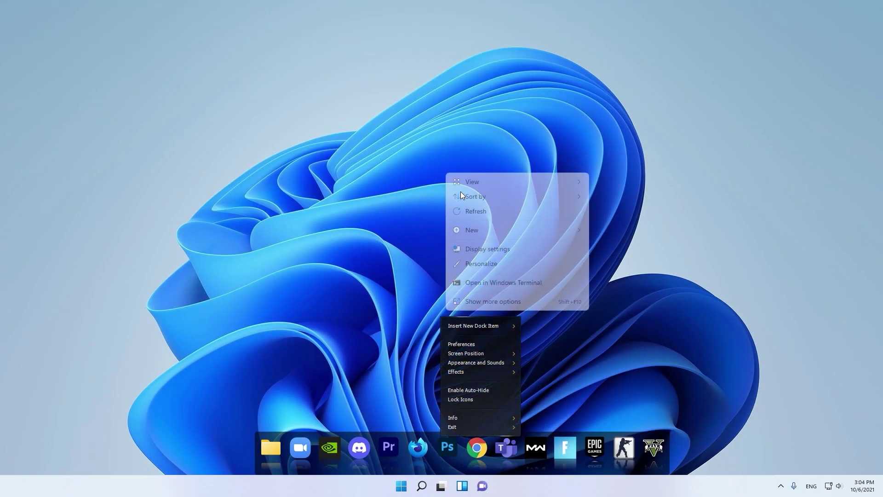
{"action": "left_click", "coordinate": [477, 212]}
{"action": "right_click", "coordinate": [432, 192]}
{"action": "left_click", "coordinate": [463, 225]}
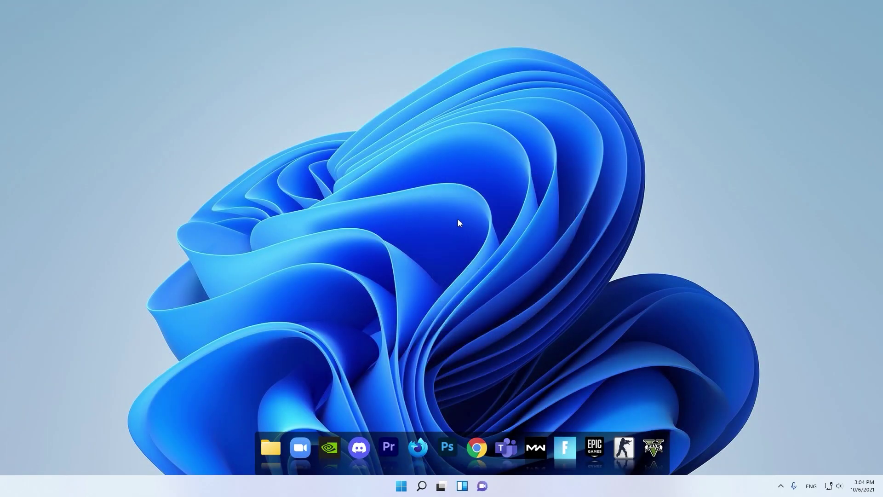
{"action": "right_click", "coordinate": [458, 219]}
{"action": "left_click", "coordinate": [483, 258]}
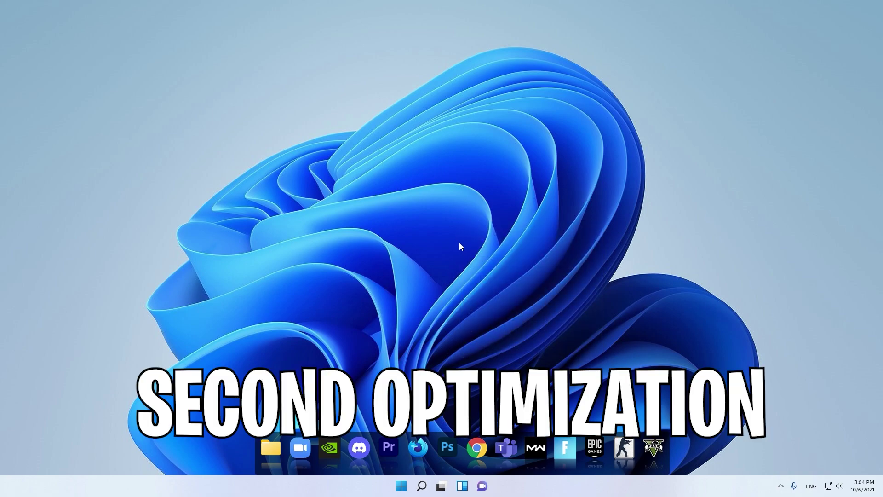
{"action": "right_click", "coordinate": [459, 240]}
{"action": "left_click", "coordinate": [484, 278]}
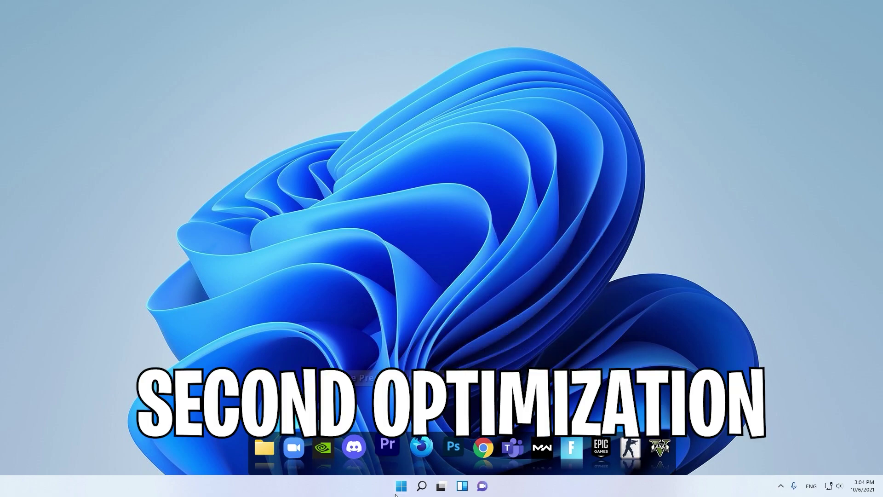
Launch Run from Start search, centre it, and change its entry to %temp%
{"action": "key", "text": "super"}
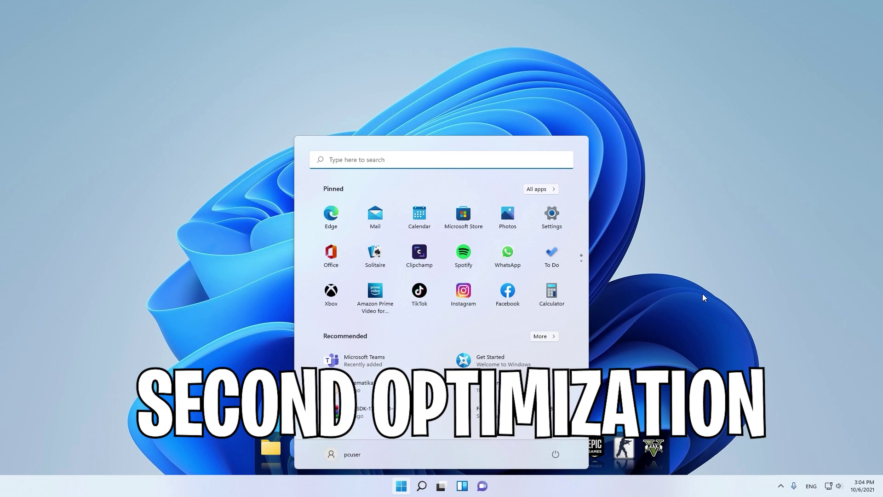
{"action": "type", "text": "run"}
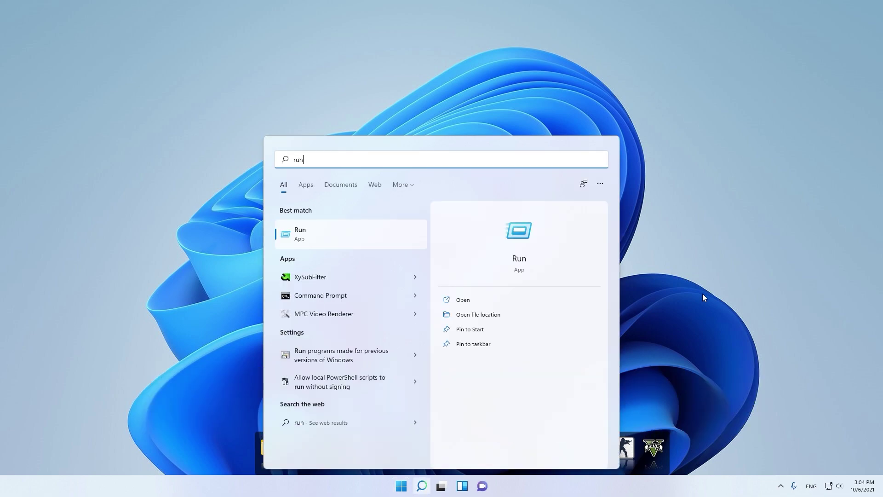
{"action": "left_click", "coordinate": [365, 234]}
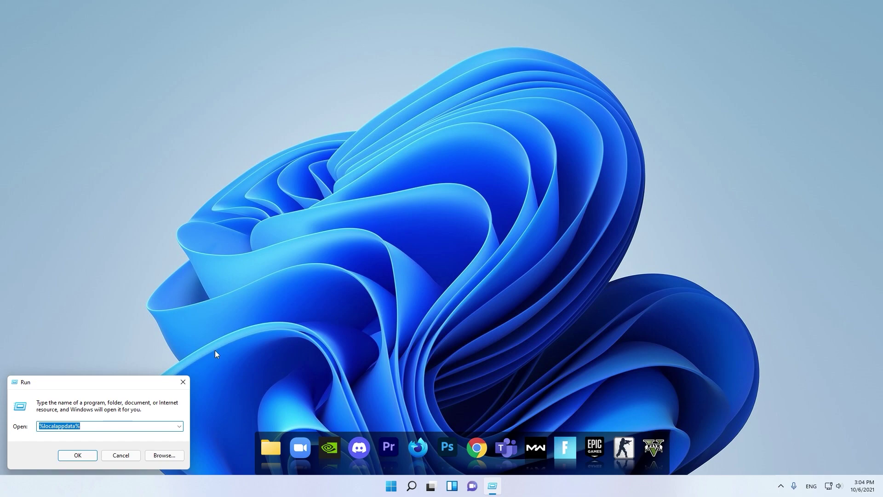
{"action": "left_click_drag", "start_coordinate": [104, 389], "coordinate": [439, 202]}
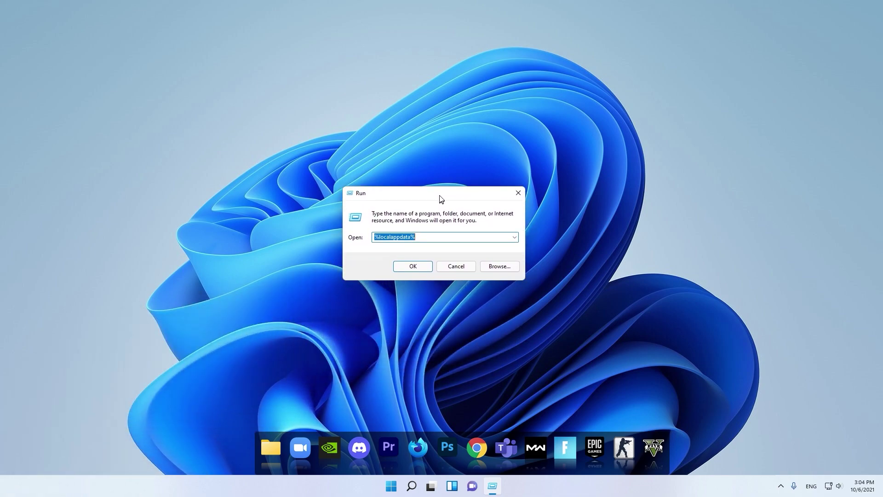
{"action": "left_click_drag", "start_coordinate": [409, 240], "coordinate": [382, 246]}
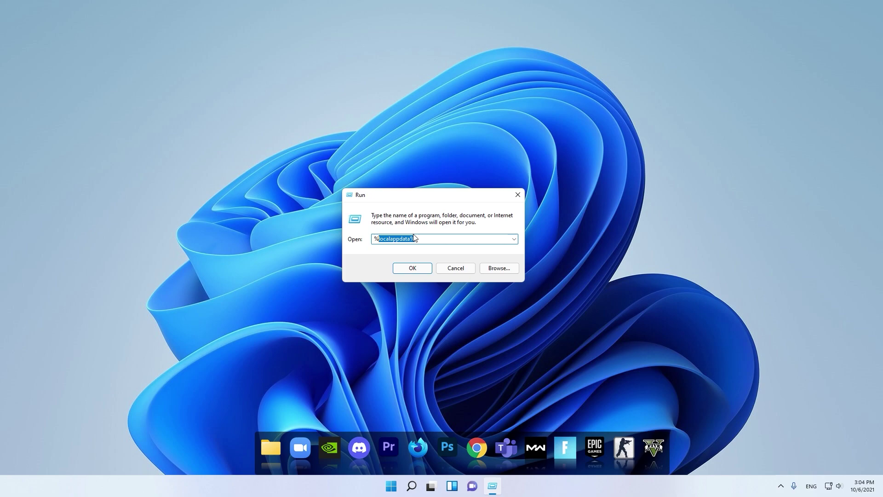
{"action": "key", "text": "BackSpace"}
{"action": "type", "text": "tem"}
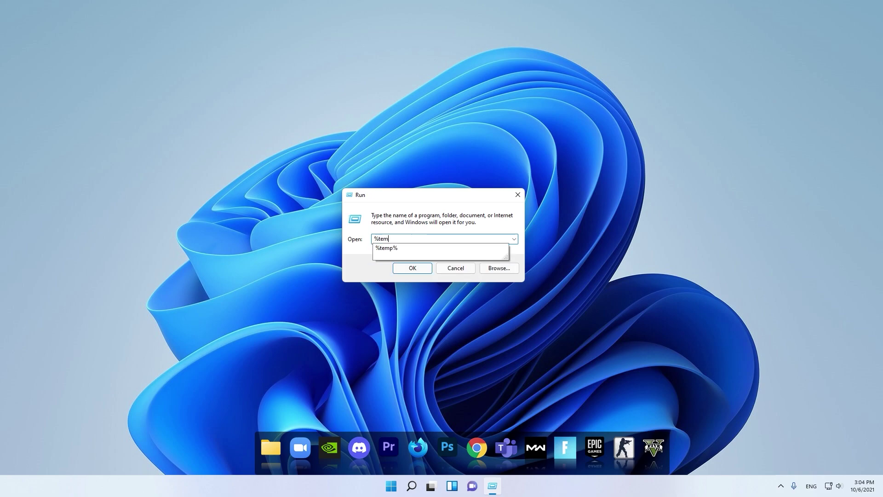
{"action": "type", "text": "p%"}
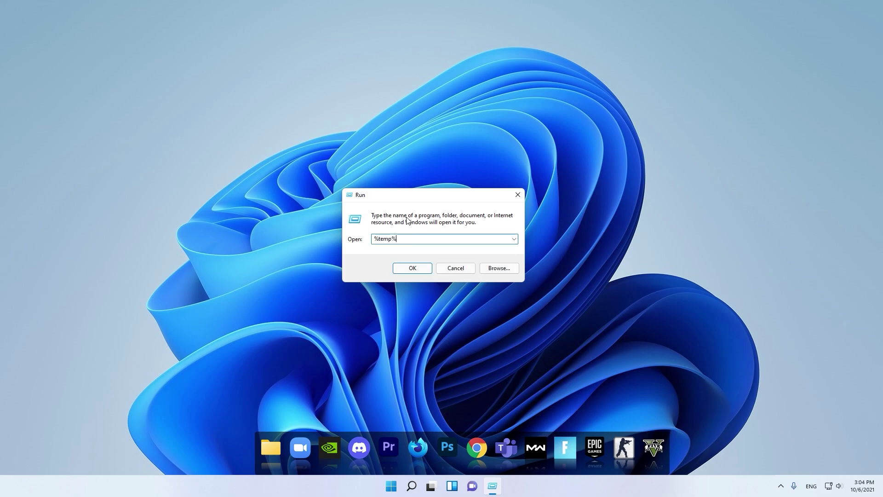
Open the AppData\Local\Temp folder from Run and maximize it to view its 36 items
{"action": "left_click", "coordinate": [412, 270]}
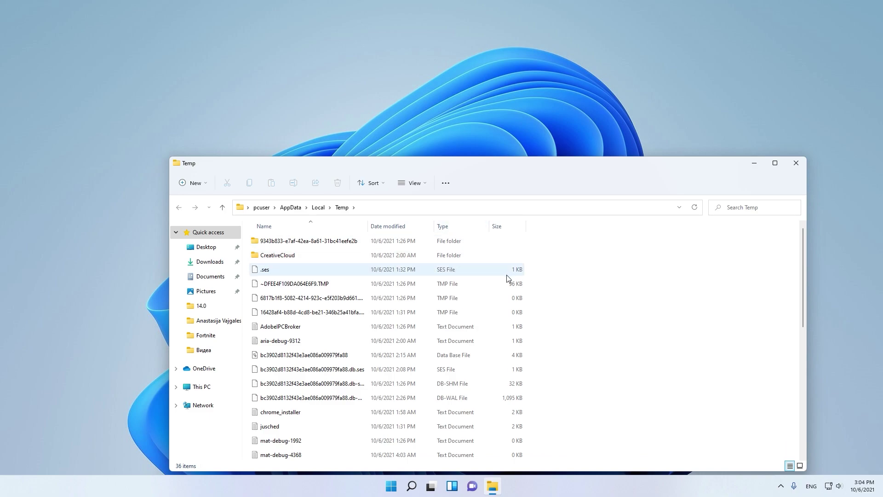
{"action": "scroll", "coordinate": [508, 280], "scroll_direction": "down", "scroll_amount": 2}
{"action": "scroll", "coordinate": [572, 305], "scroll_direction": "down", "scroll_amount": 4}
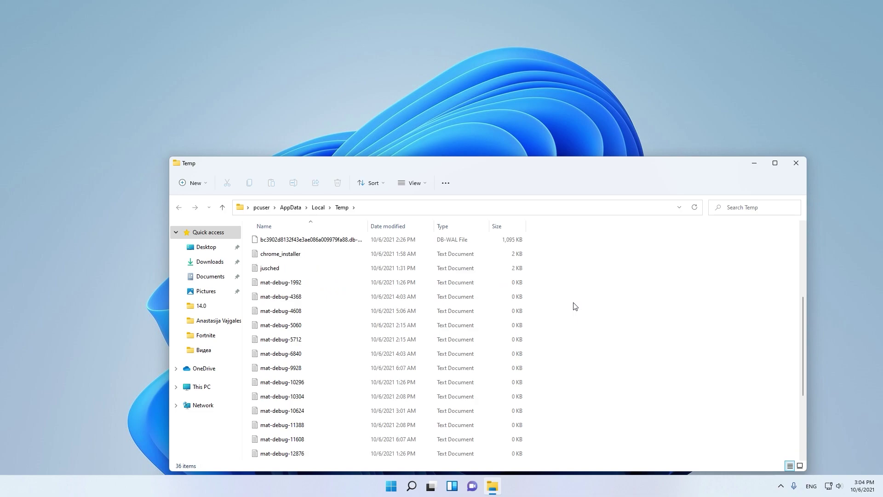
{"action": "scroll", "coordinate": [568, 305], "scroll_direction": "down", "scroll_amount": 1}
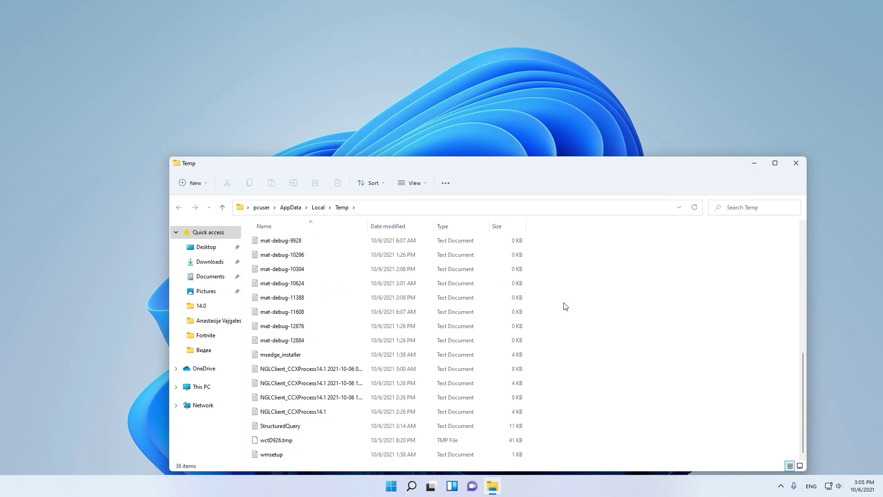
{"action": "left_click", "coordinate": [774, 162]}
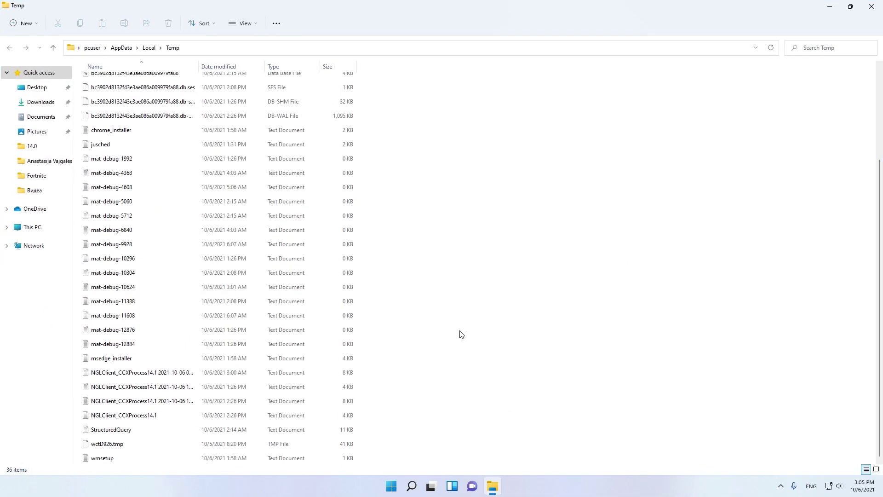
{"action": "scroll", "coordinate": [461, 334], "scroll_direction": "up", "scroll_amount": 3}
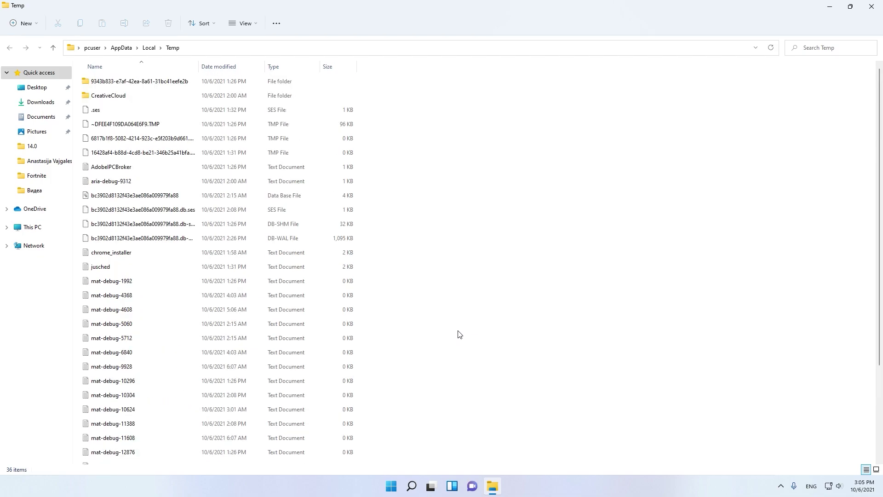
Delete all Temp items, skipping each in-use file or folder until 10 locked items remain
{"action": "left_click_drag", "start_coordinate": [376, 79], "coordinate": [331, 474]}
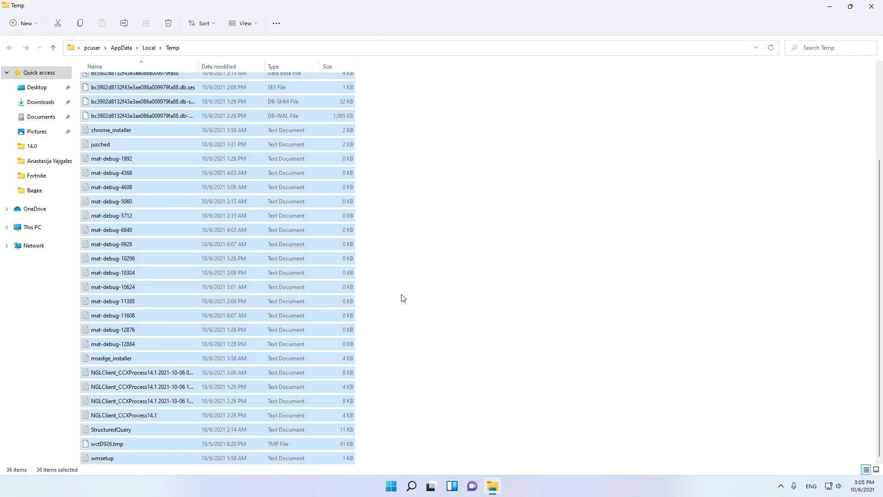
{"action": "key", "text": "Delete"}
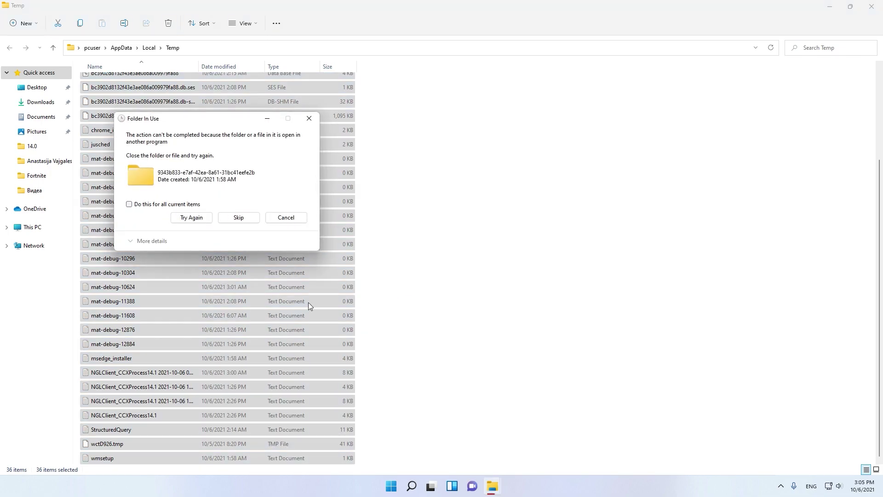
{"action": "left_click", "coordinate": [234, 220]}
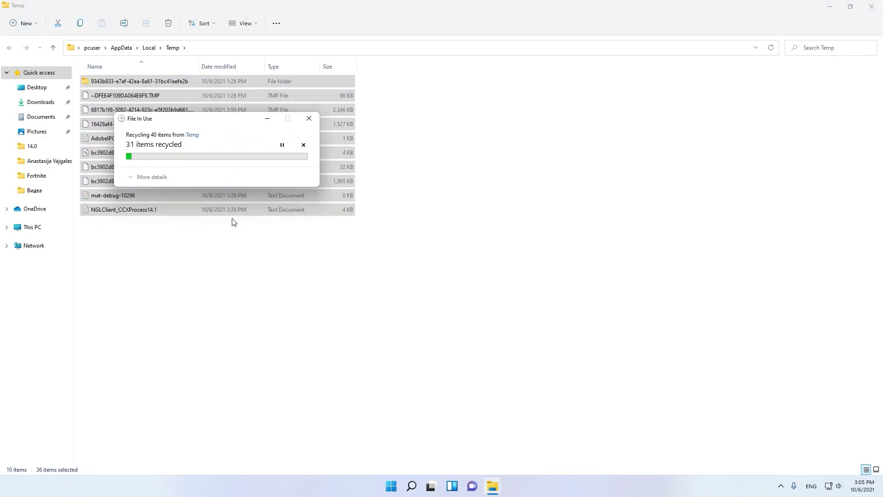
{"action": "left_click", "coordinate": [246, 215]}
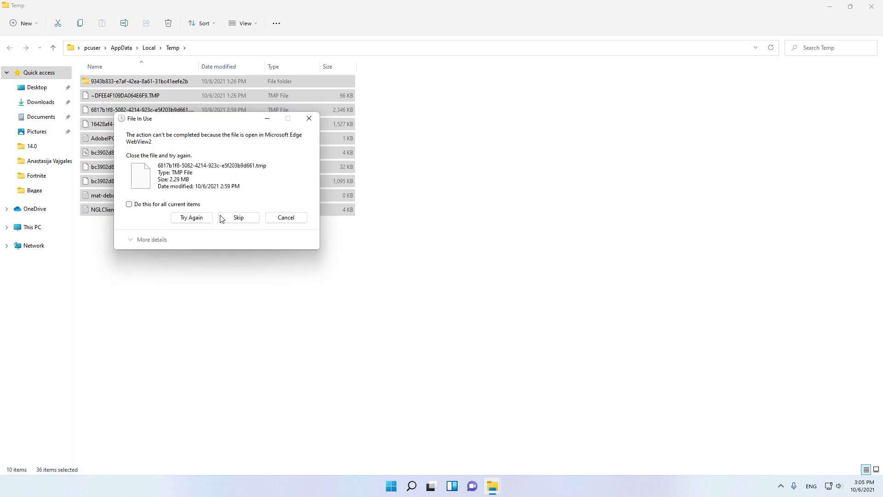
{"action": "left_click", "coordinate": [232, 213]}
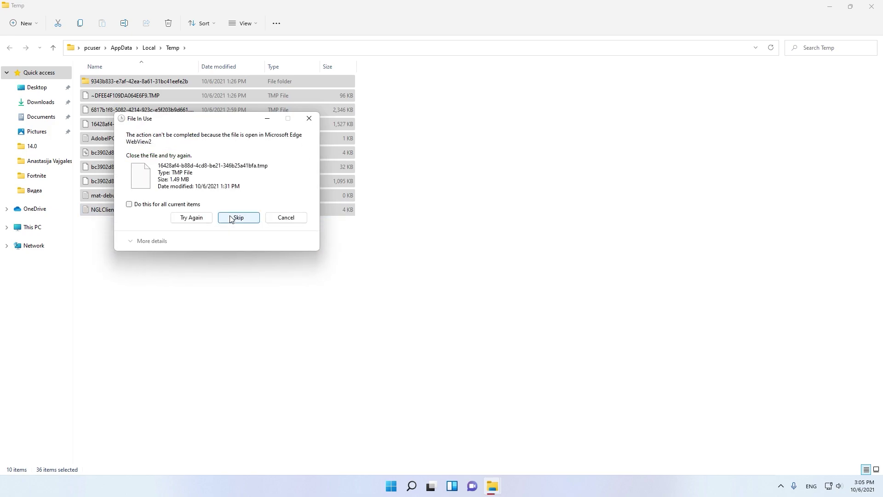
{"action": "left_click", "coordinate": [231, 218]}
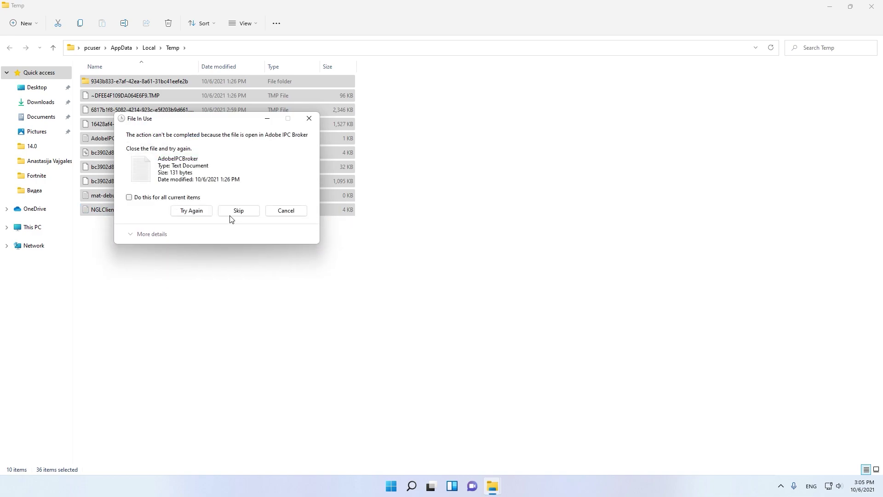
{"action": "left_click", "coordinate": [232, 218]}
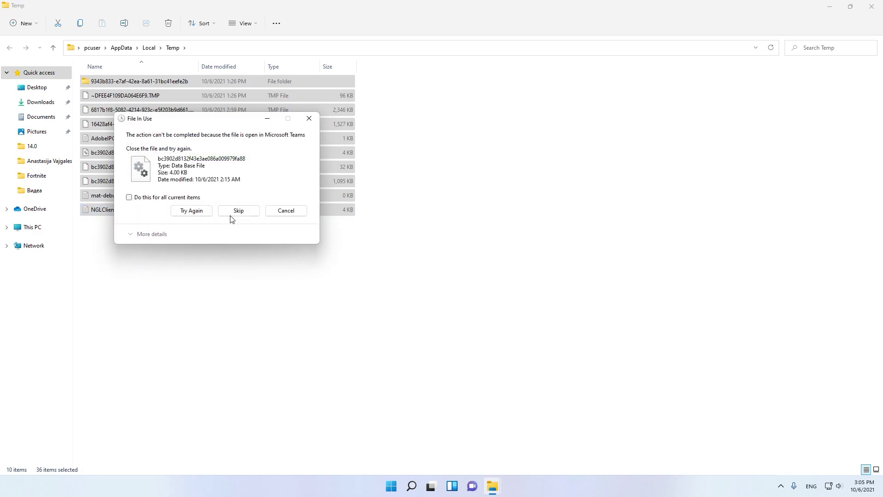
{"action": "left_click", "coordinate": [245, 212]}
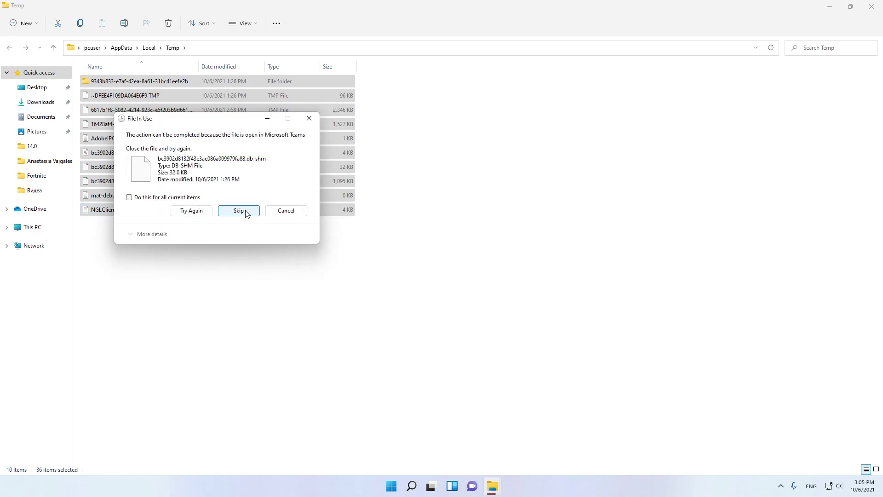
{"action": "left_click", "coordinate": [245, 211]}
{"action": "left_click", "coordinate": [245, 212]}
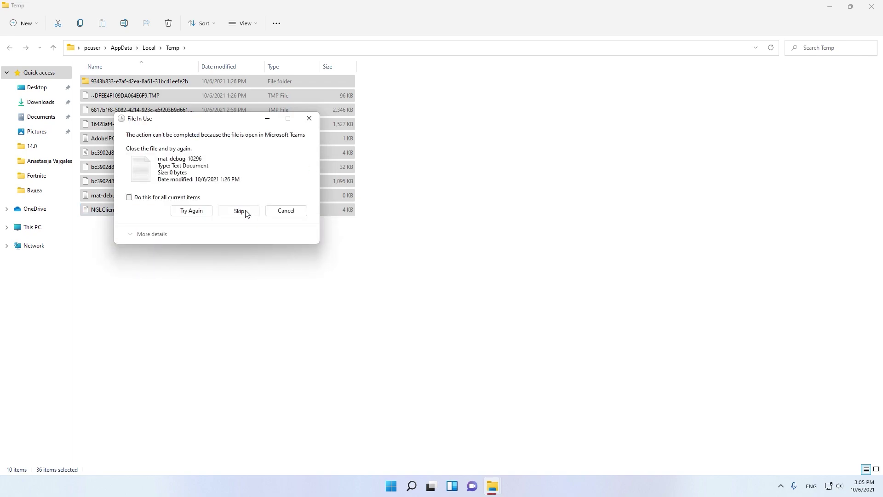
{"action": "left_click", "coordinate": [245, 211]}
{"action": "left_click", "coordinate": [252, 221]}
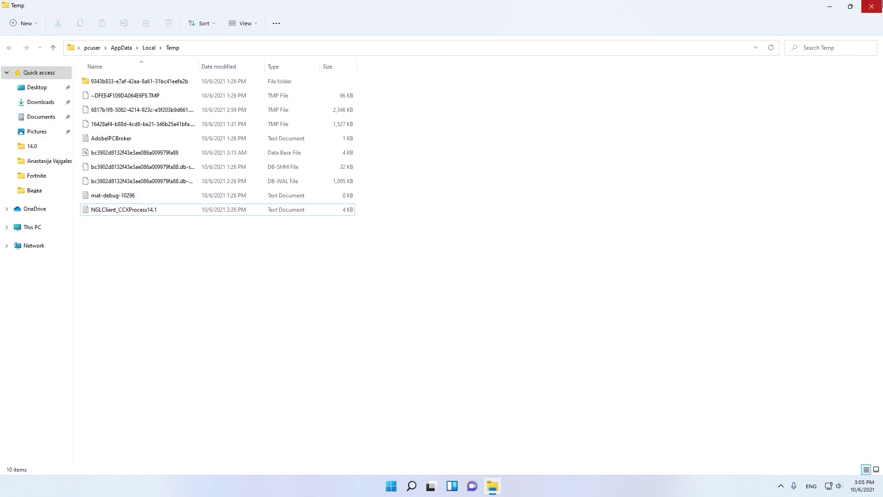
Close File Explorer, refresh the desktop, and search Start for 'startu'
{"action": "left_click", "coordinate": [871, 6]}
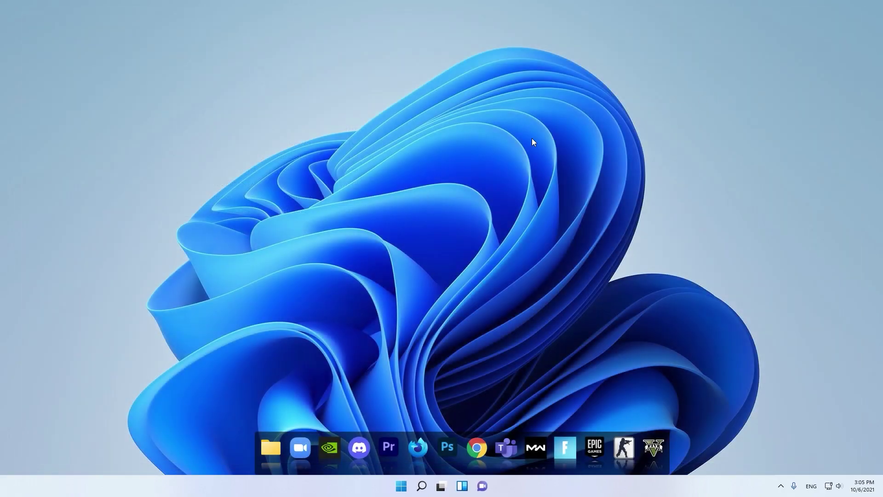
{"action": "right_click", "coordinate": [304, 184]}
{"action": "left_click", "coordinate": [327, 222]}
{"action": "right_click", "coordinate": [327, 221]}
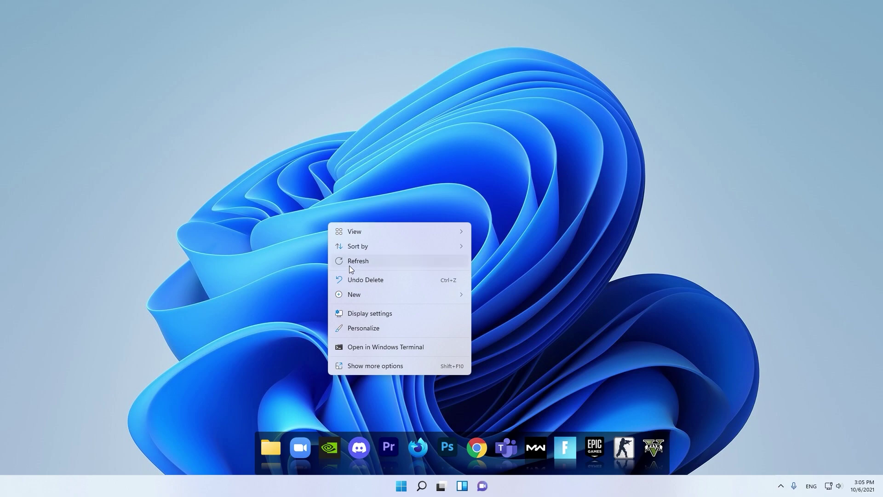
{"action": "left_click", "coordinate": [350, 266]}
{"action": "right_click", "coordinate": [330, 225]}
{"action": "left_click", "coordinate": [343, 258]}
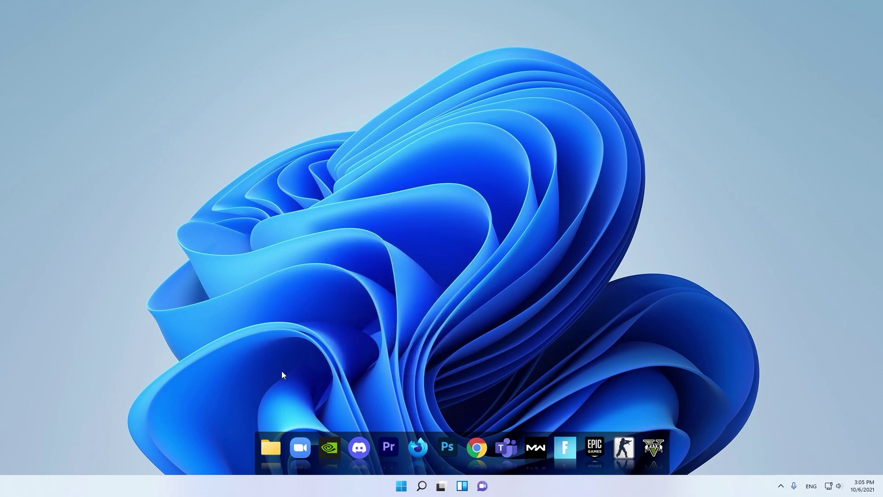
{"action": "left_click", "coordinate": [398, 485]}
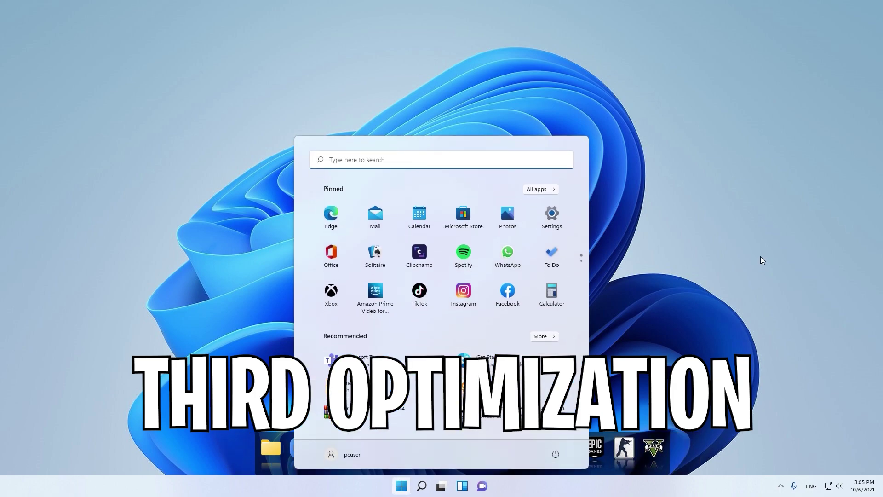
{"action": "type", "text": "sta"}
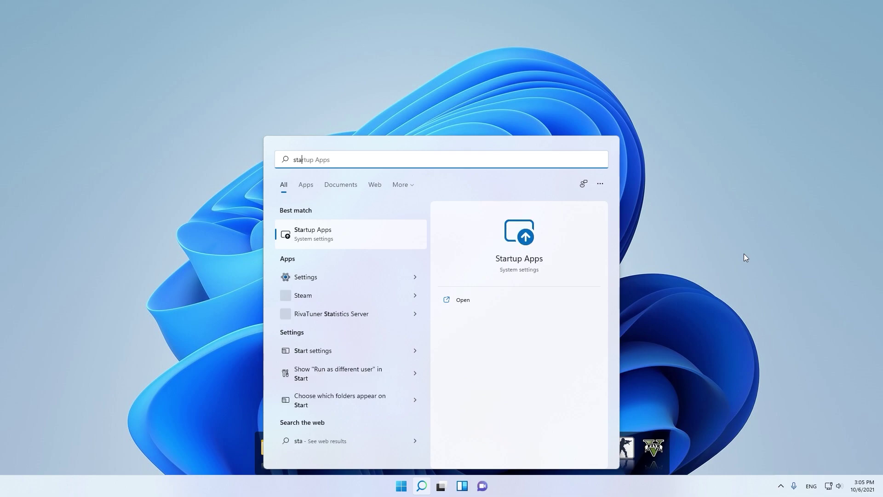
{"action": "type", "text": "rtu"}
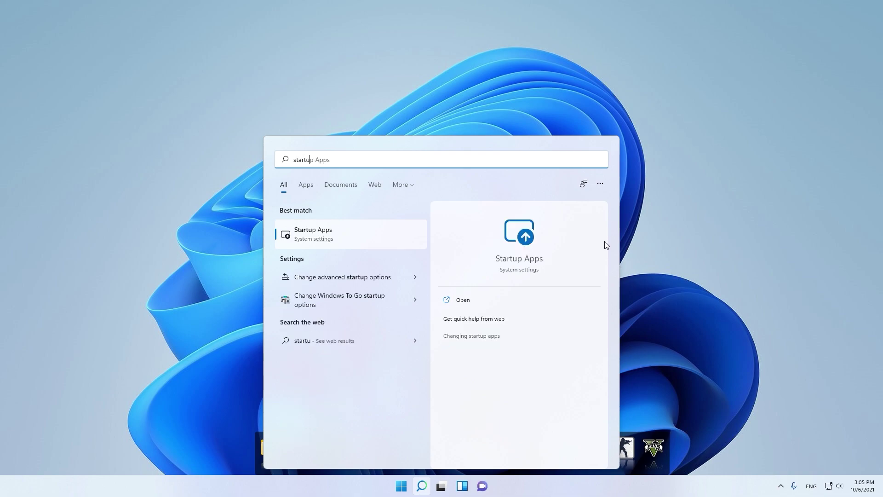
Open Startup Apps settings and scroll through the list of startup apps
{"action": "left_click", "coordinate": [378, 238]}
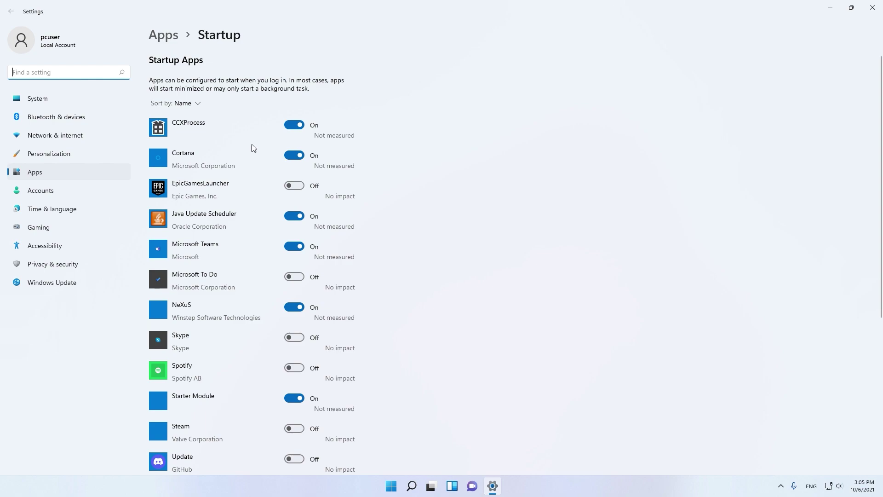
{"action": "scroll", "coordinate": [221, 133], "scroll_direction": "down", "scroll_amount": 5}
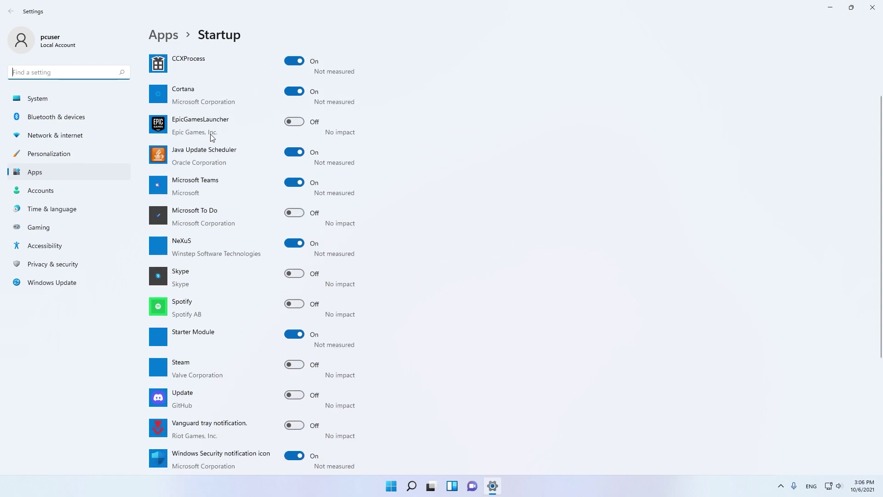
{"action": "scroll", "coordinate": [206, 139], "scroll_direction": "down", "scroll_amount": 2}
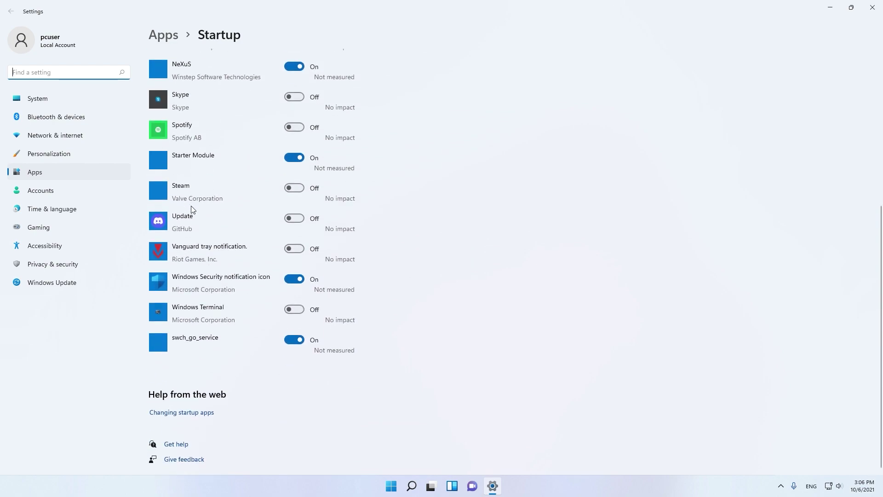
{"action": "scroll", "coordinate": [147, 360], "scroll_direction": "up", "scroll_amount": 4}
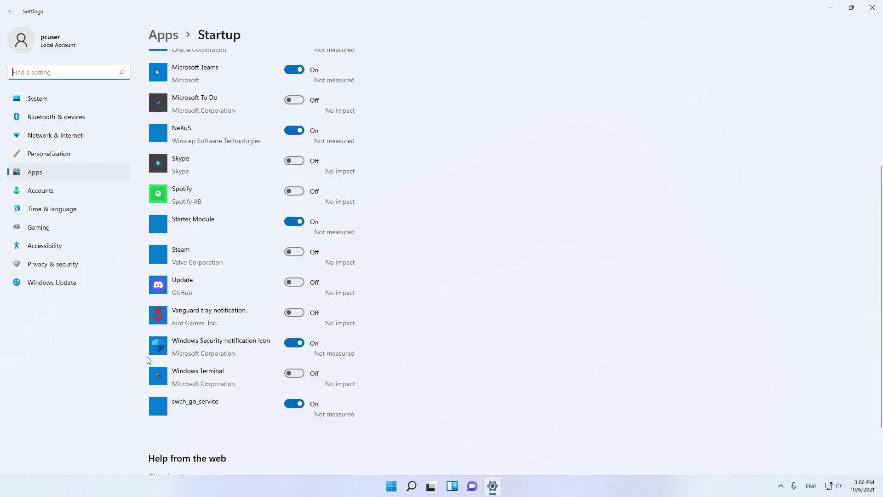
{"action": "scroll", "coordinate": [149, 358], "scroll_direction": "up", "scroll_amount": 2}
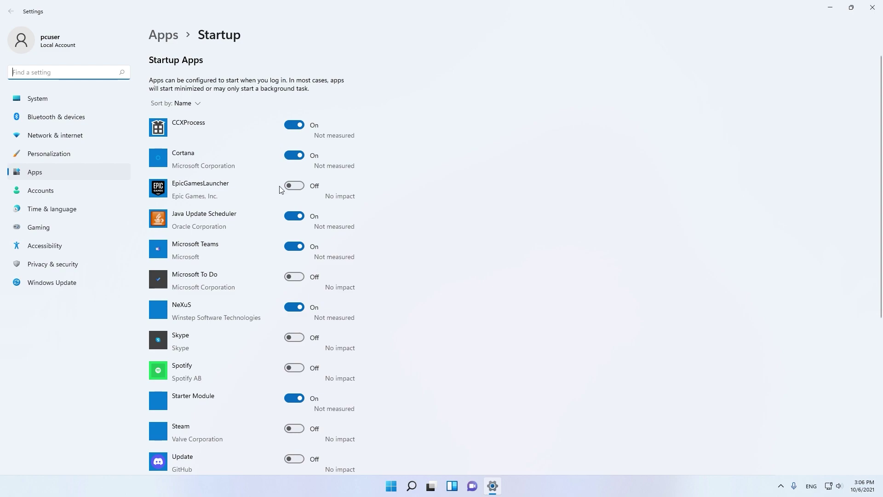
{"action": "scroll", "coordinate": [240, 253], "scroll_direction": "down", "scroll_amount": 2}
{"action": "scroll", "coordinate": [240, 253], "scroll_direction": "down", "scroll_amount": 4}
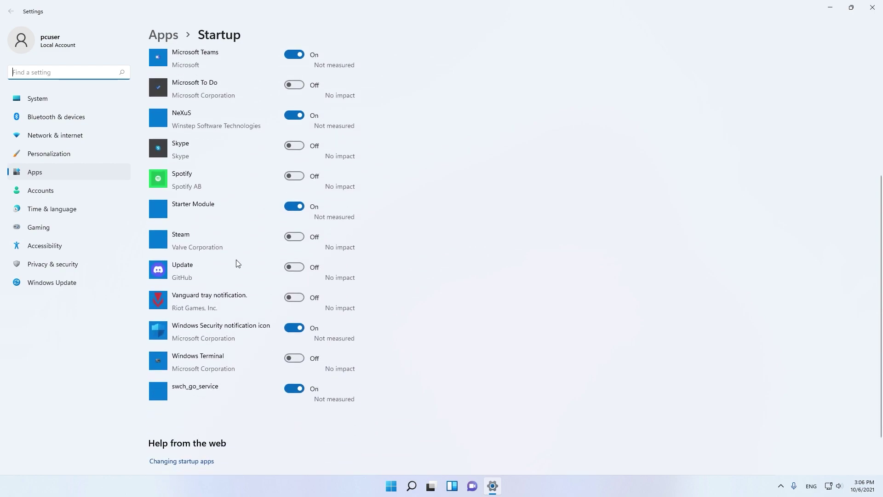
{"action": "scroll", "coordinate": [237, 334], "scroll_direction": "down", "scroll_amount": 2}
{"action": "scroll", "coordinate": [232, 345], "scroll_direction": "up", "scroll_amount": 2}
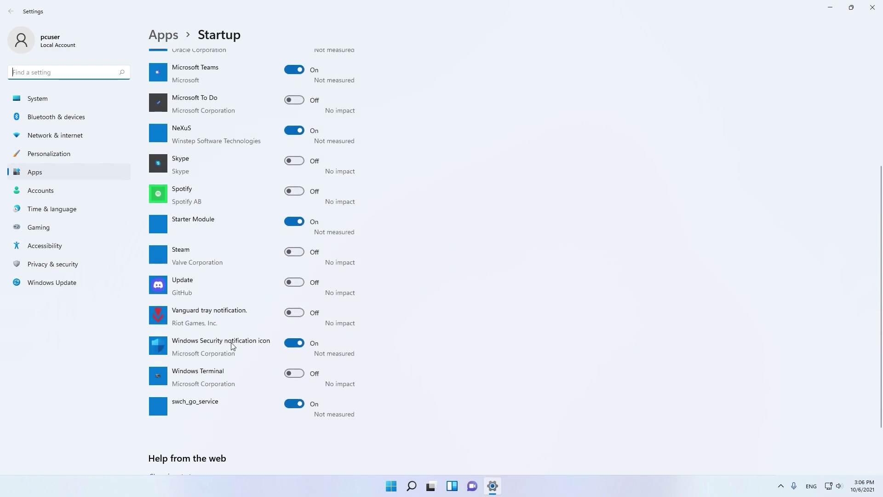
{"action": "scroll", "coordinate": [233, 345], "scroll_direction": "up", "scroll_amount": 2}
{"action": "scroll", "coordinate": [229, 348], "scroll_direction": "up", "scroll_amount": 4}
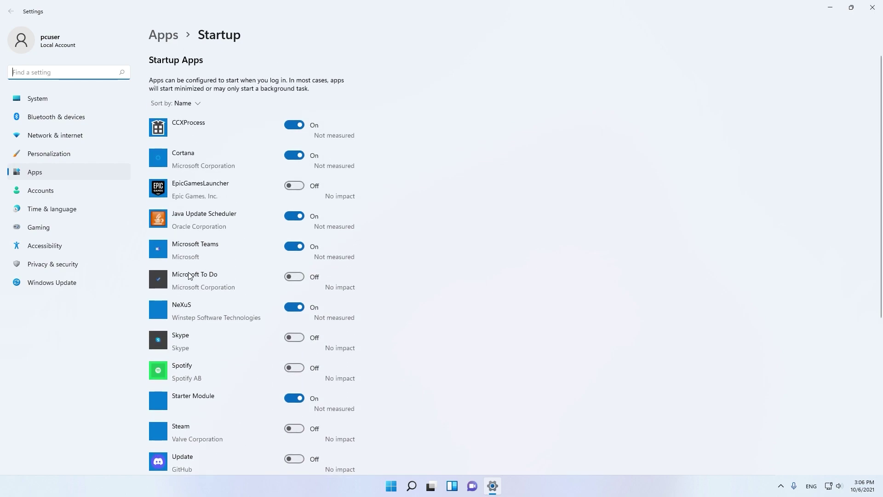
Switch Microsoft Teams' startup toggle to Off
{"action": "left_click", "coordinate": [294, 246]}
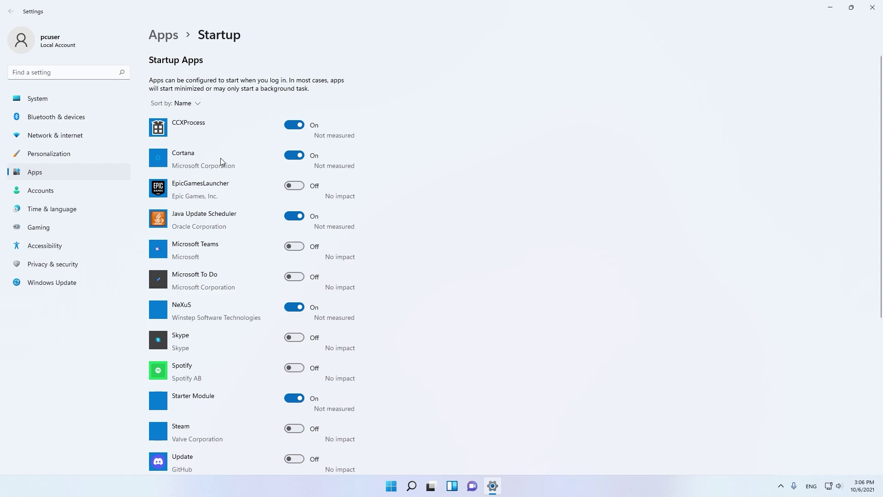
{"action": "scroll", "coordinate": [227, 179], "scroll_direction": "down", "scroll_amount": 5}
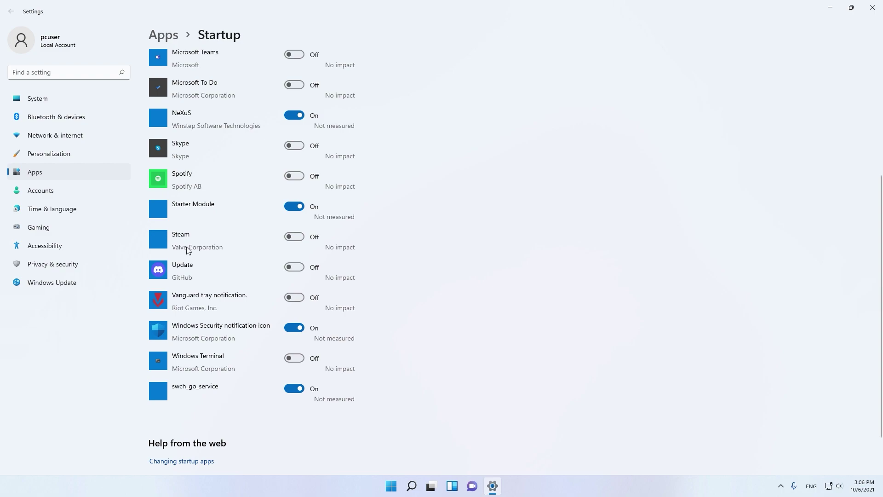
{"action": "scroll", "coordinate": [206, 377], "scroll_direction": "up", "scroll_amount": 5}
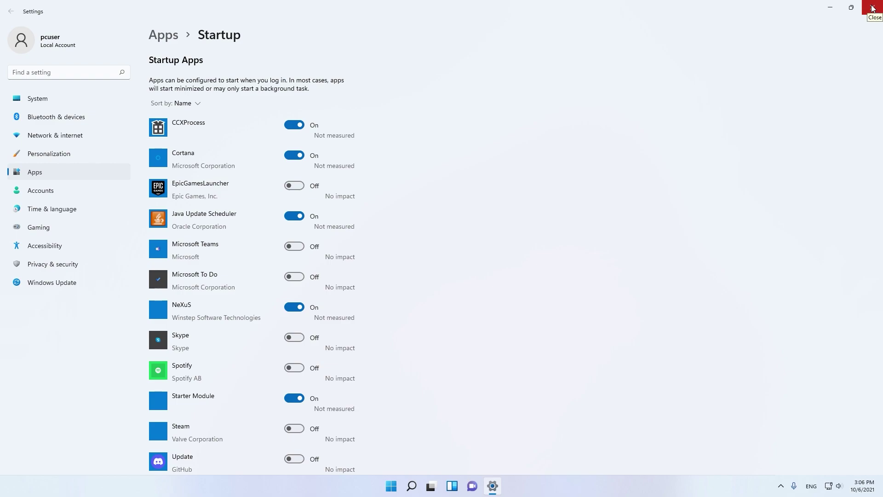
Close the Settings window and refresh the desktop five times
{"action": "left_click", "coordinate": [872, 7]}
{"action": "right_click", "coordinate": [368, 273]}
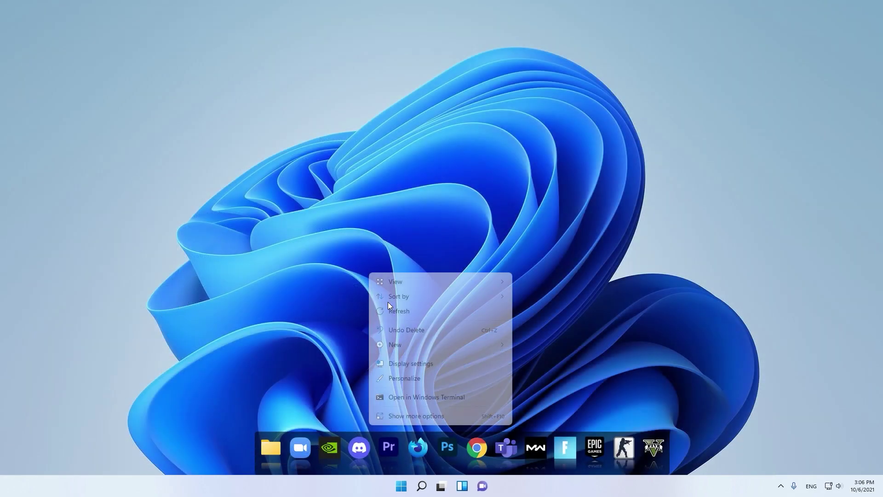
{"action": "left_click", "coordinate": [388, 310]}
{"action": "right_click", "coordinate": [339, 240]}
{"action": "left_click", "coordinate": [347, 254]}
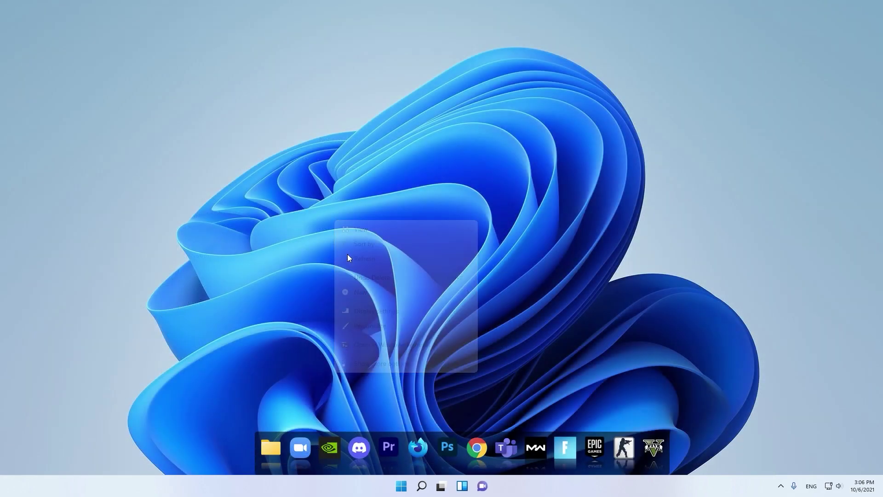
{"action": "right_click", "coordinate": [348, 244]}
{"action": "left_click", "coordinate": [363, 266]}
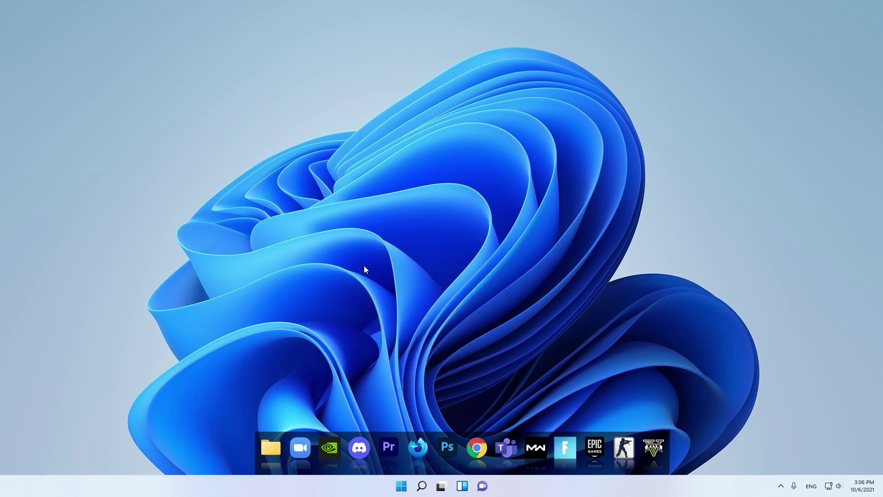
{"action": "right_click", "coordinate": [363, 158]}
{"action": "left_click", "coordinate": [388, 197]}
{"action": "right_click", "coordinate": [374, 181]}
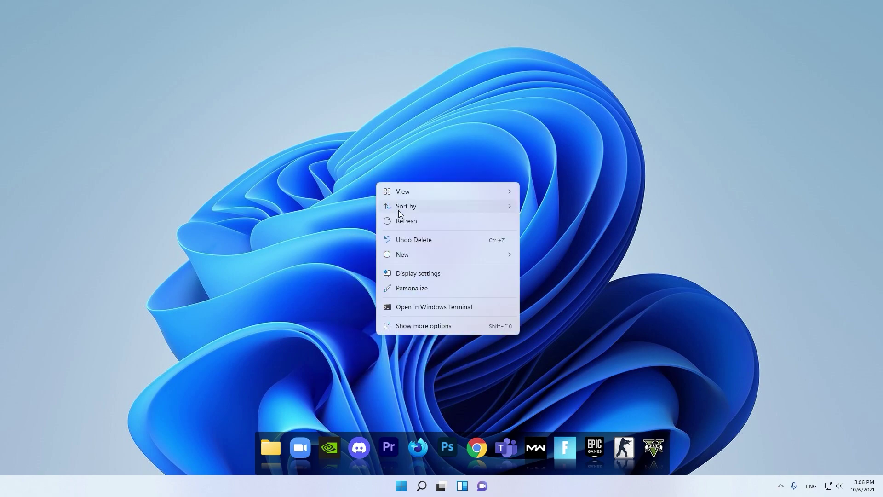
{"action": "left_click", "coordinate": [401, 221]}
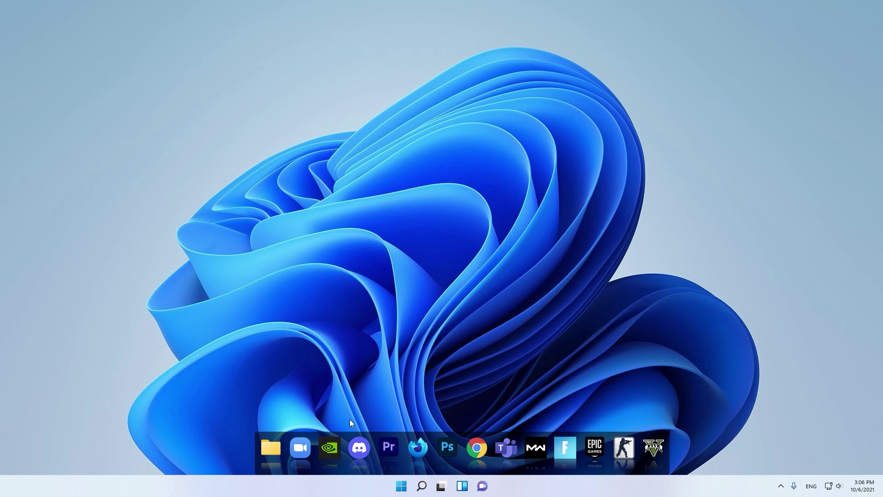
Search Start for 'windows update' and open the Windows Update settings page
{"action": "key", "text": "super"}
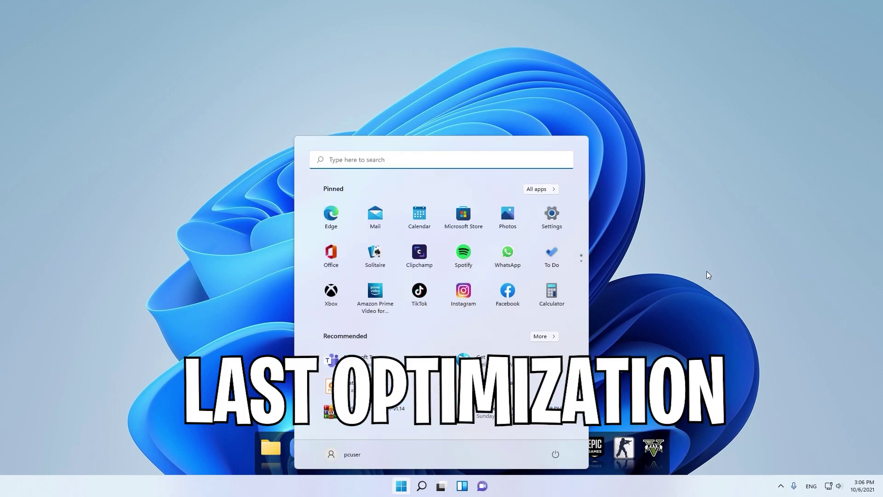
{"action": "type", "text": "windows"}
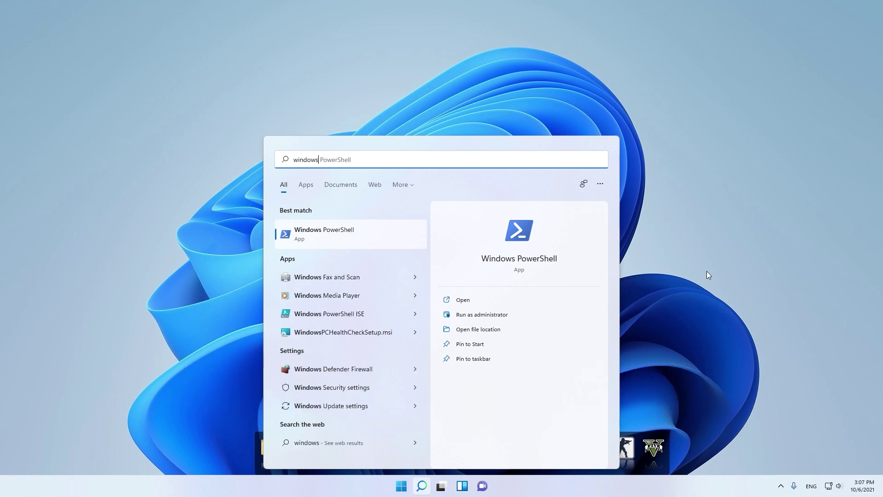
{"action": "type", "text": " update"}
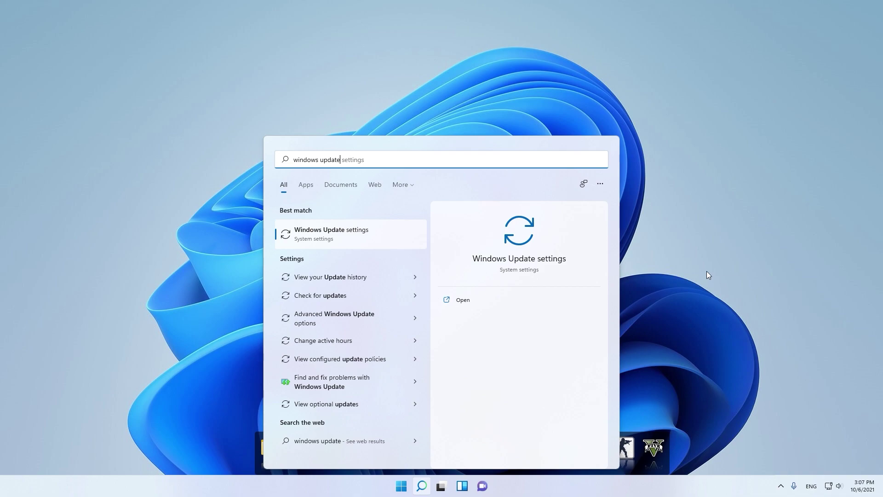
{"action": "left_click", "coordinate": [356, 246]}
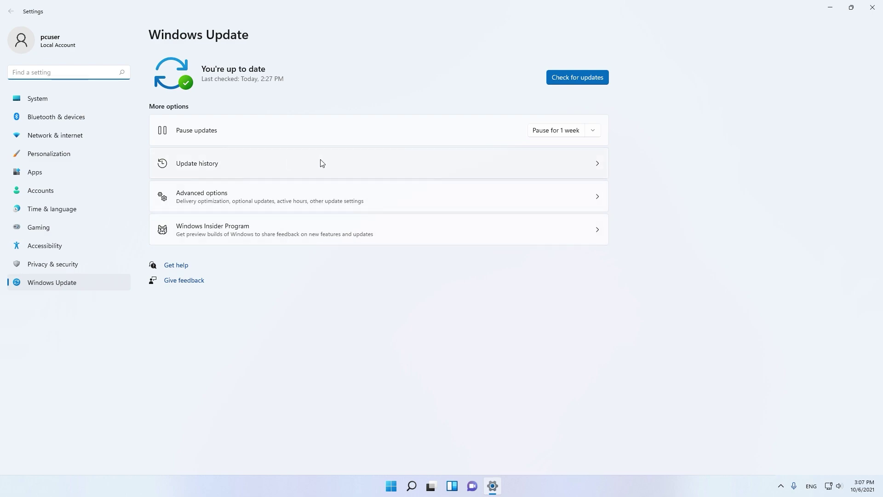
Pause updates and extend the pause to 10/27/2021, then resume updates to check for new ones
{"action": "left_click", "coordinate": [575, 131]}
{"action": "left_click", "coordinate": [578, 134]}
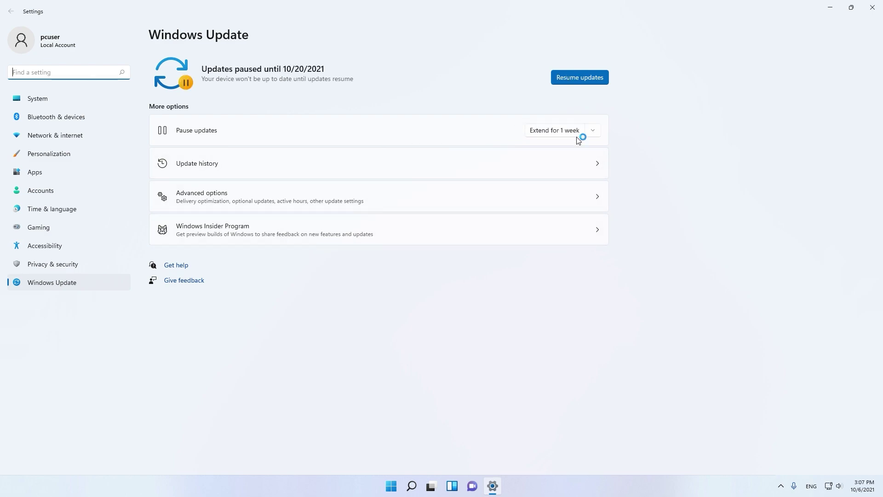
{"action": "left_click", "coordinate": [591, 132]}
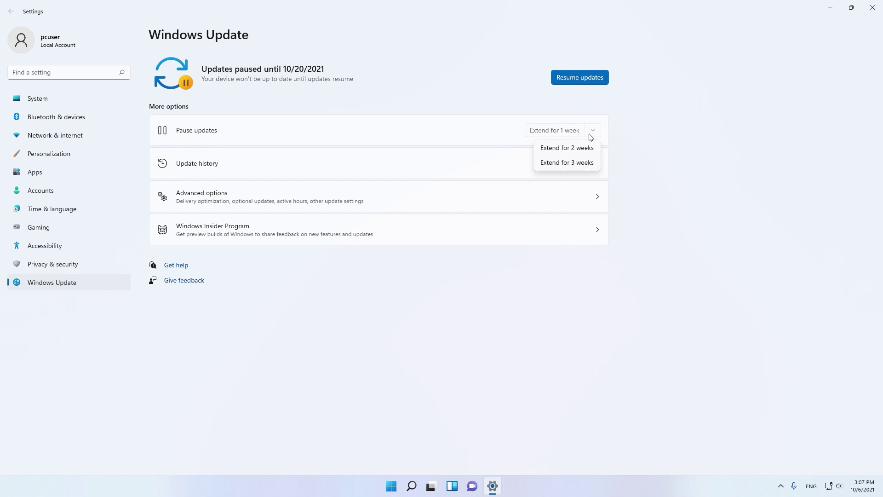
{"action": "left_click", "coordinate": [542, 137]}
{"action": "left_click", "coordinate": [164, 131]}
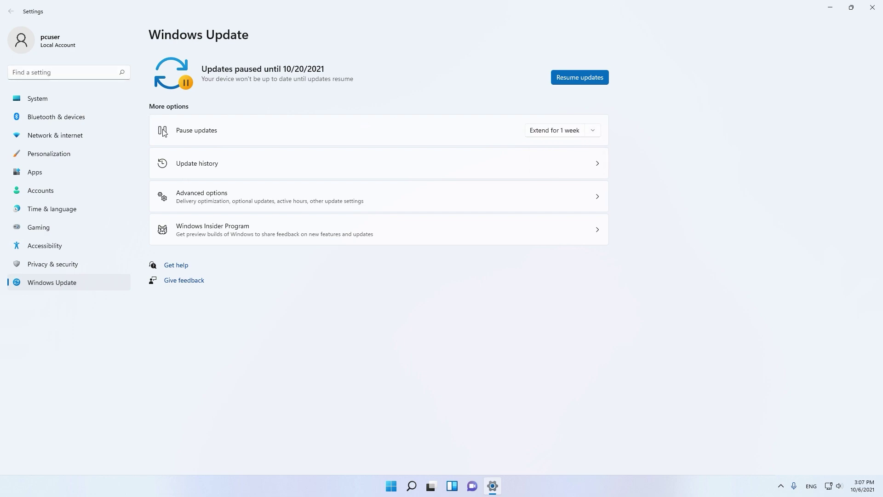
{"action": "left_click", "coordinate": [535, 135]}
{"action": "left_click", "coordinate": [570, 81]}
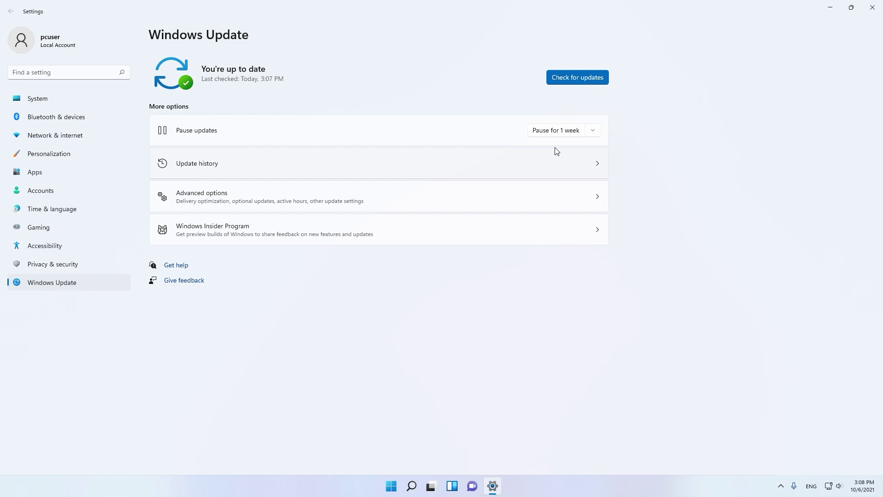
Close the Settings window and refresh the desktop three times
{"action": "left_click", "coordinate": [872, 8]}
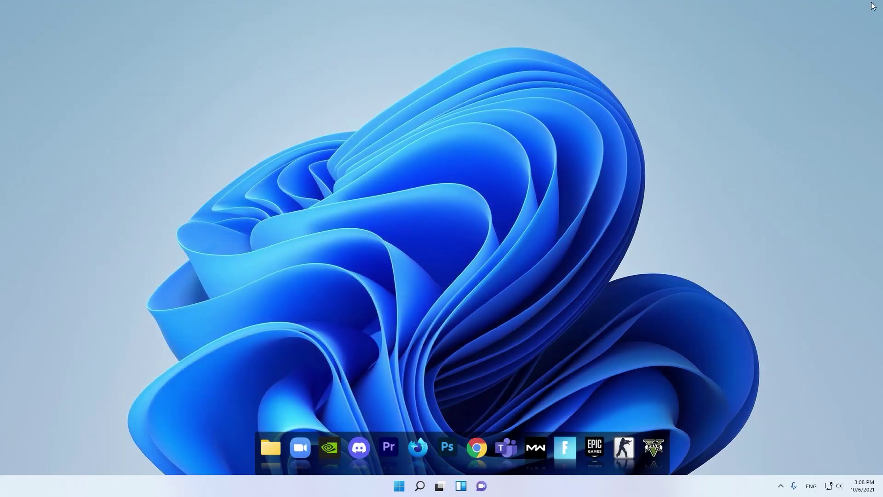
{"action": "right_click", "coordinate": [514, 128]}
{"action": "left_click", "coordinate": [533, 164]}
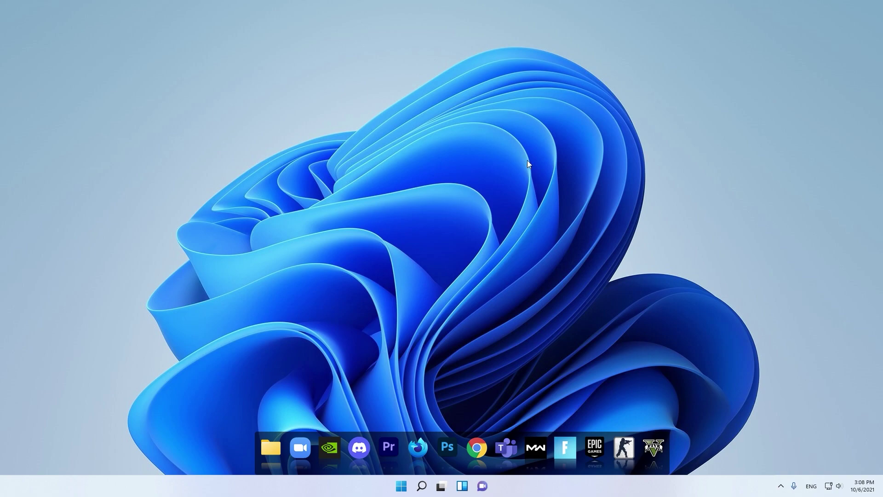
{"action": "right_click", "coordinate": [525, 162]}
{"action": "left_click", "coordinate": [547, 198]}
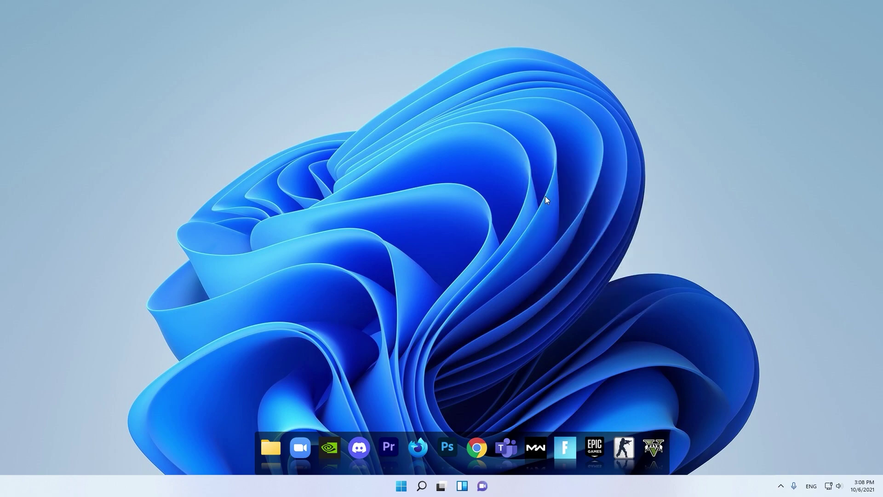
{"action": "right_click", "coordinate": [466, 177]}
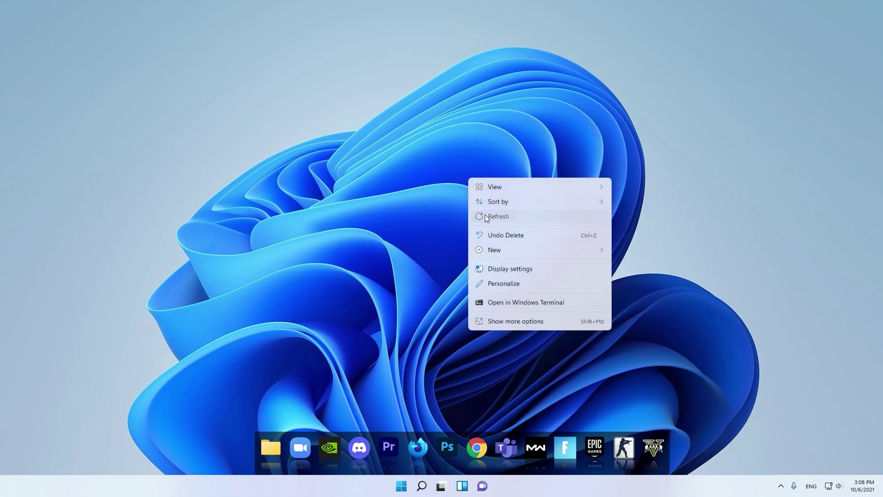
{"action": "left_click", "coordinate": [486, 217]}
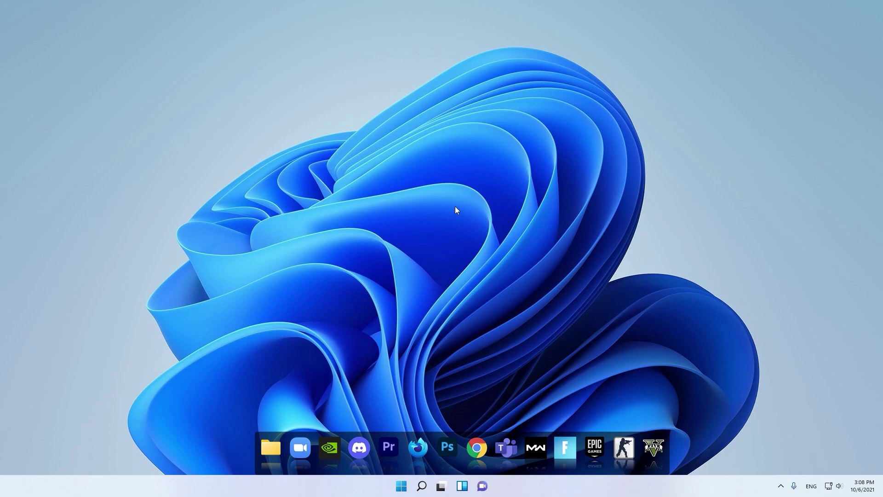